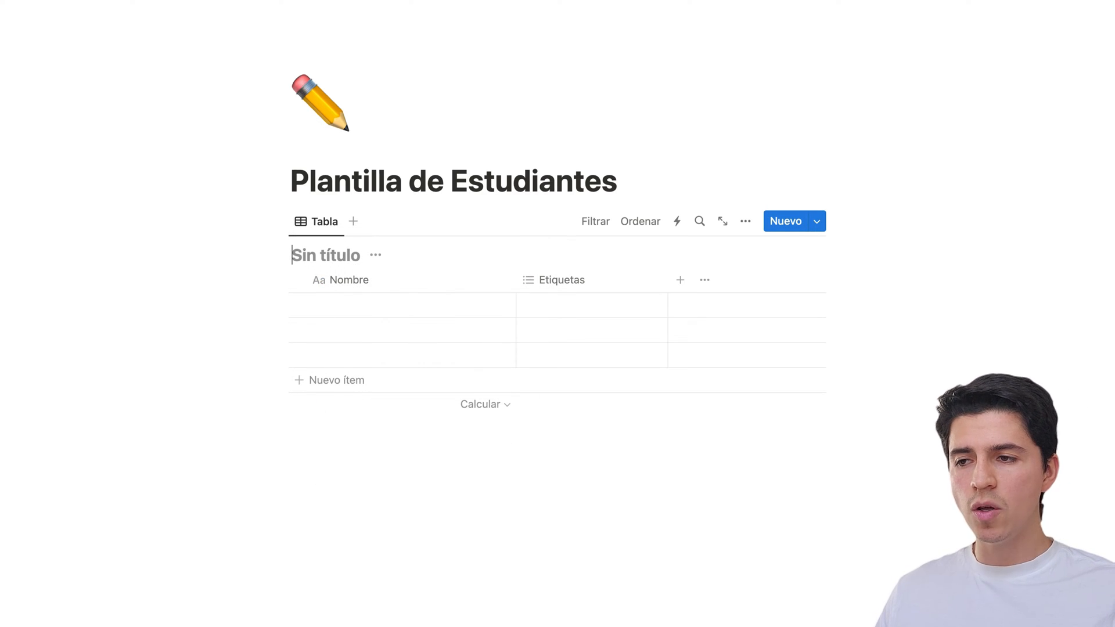
Title the inline database "clases" and delete its Etiquetas property.
type("clases")
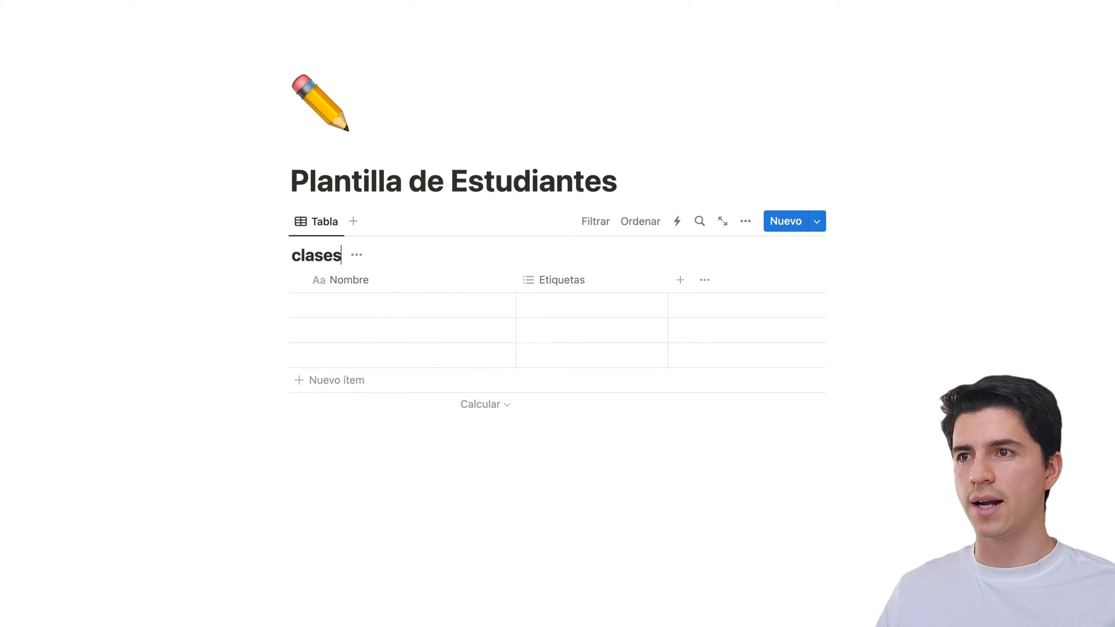
left_click(628, 469)
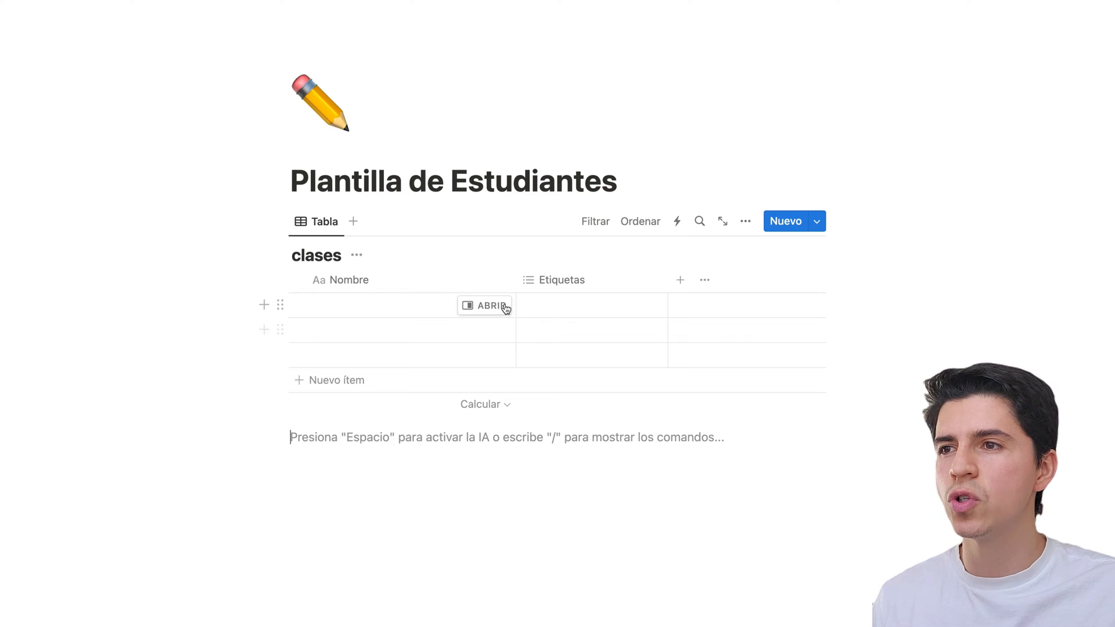
left_click(609, 282)
left_click(639, 515)
left_click(628, 334)
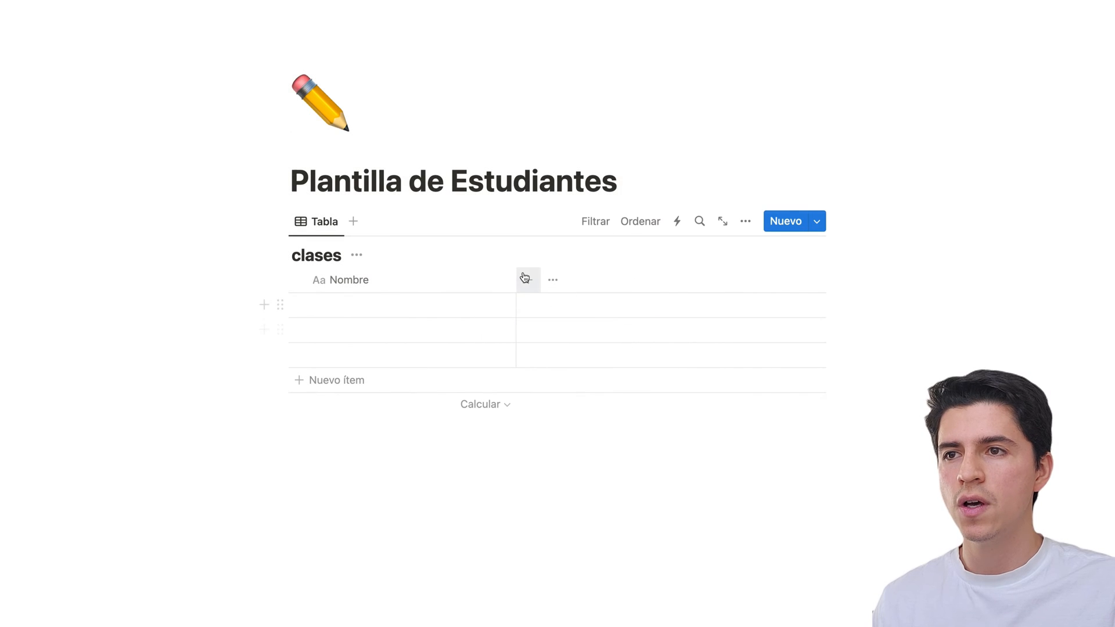
Narrow the Nombre column of the clases table and add a text property named "Hora".
left_click_drag(517, 271, 421, 273)
left_click(446, 284)
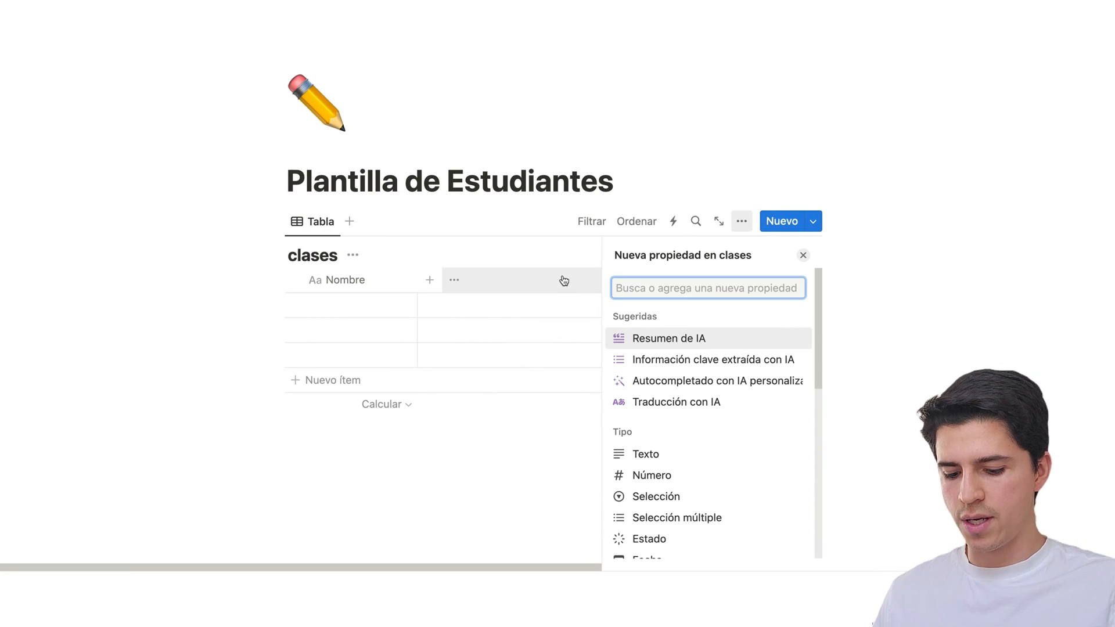
type("tex")
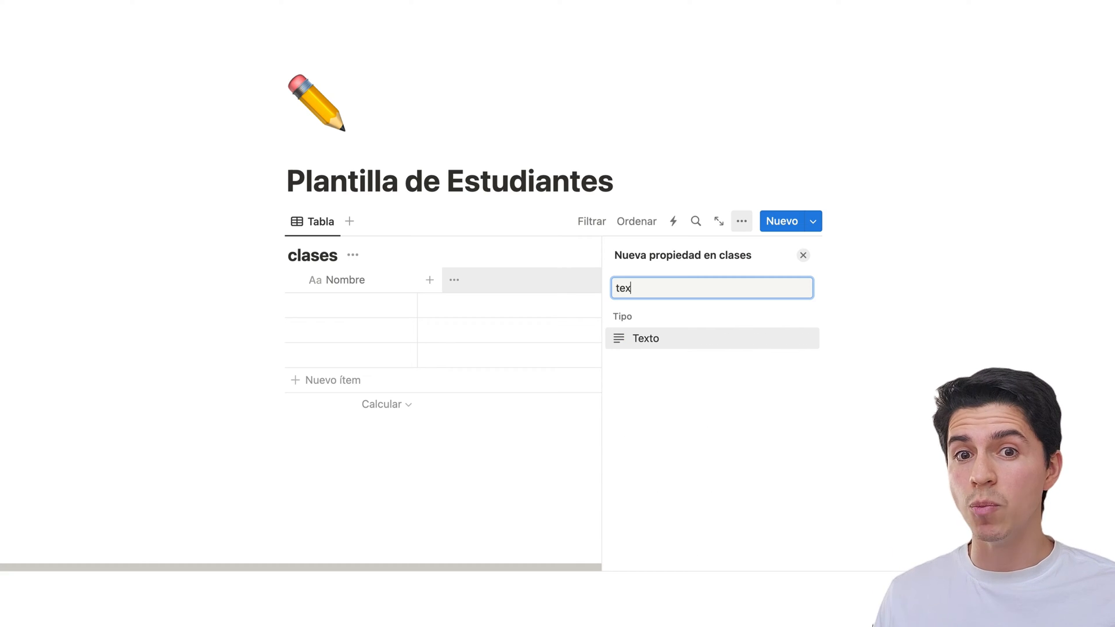
key("Return")
type("Hora")
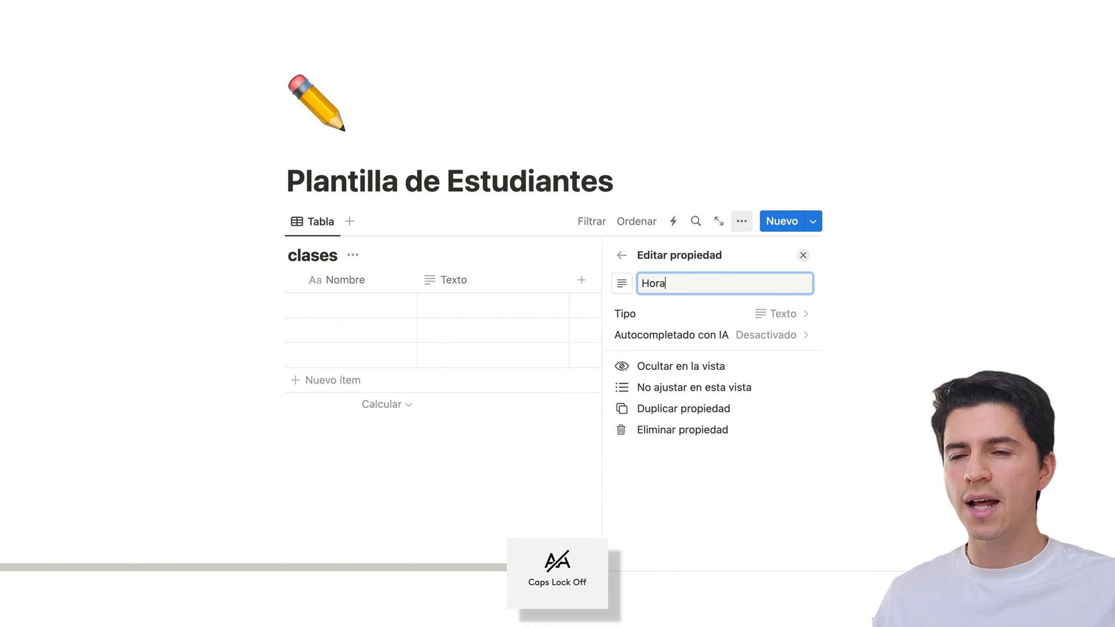
left_click(479, 479)
Fill the first clases row with the name "Microeconomía" and the Hora value "9 - 10am".
left_click(546, 306)
left_click(355, 307)
left_click(357, 306)
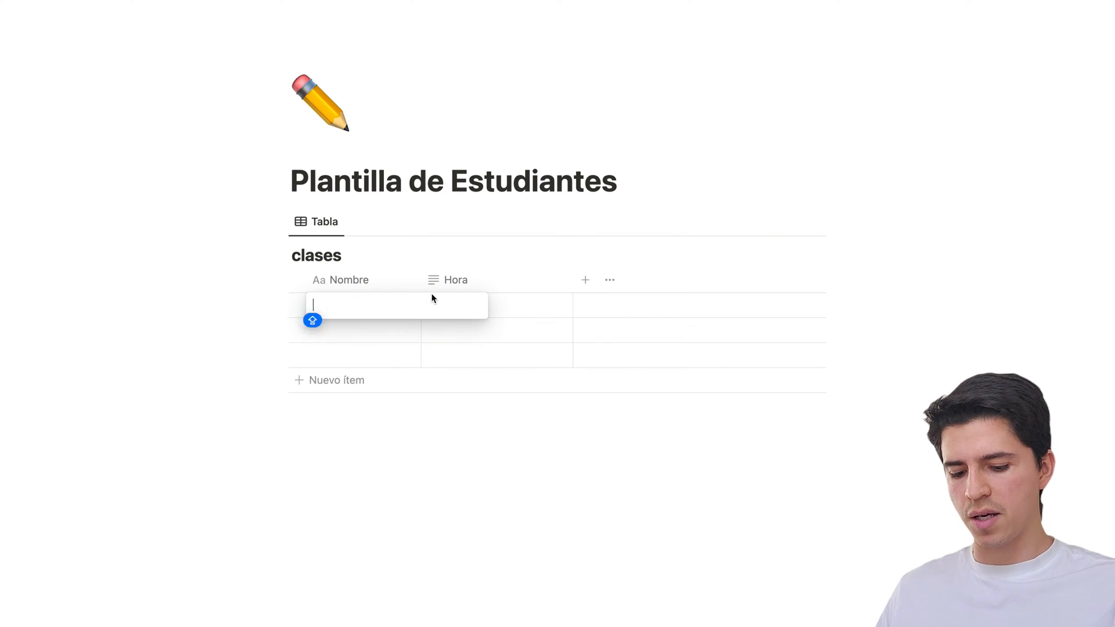
key("Caps_Lock")
type("Micro")
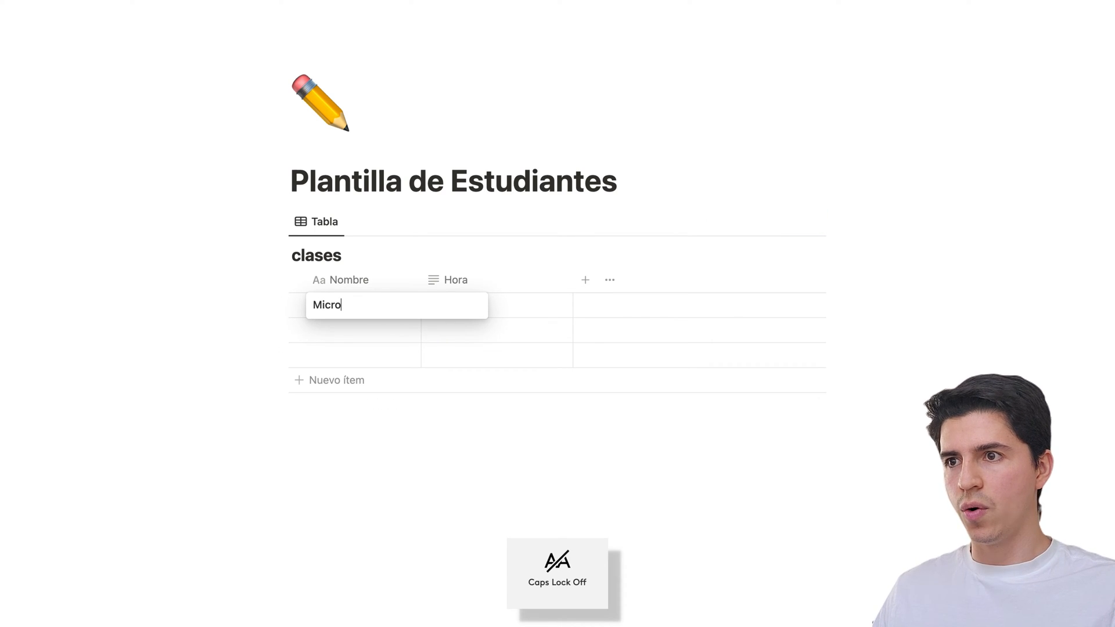
type("economía")
left_click(483, 307)
type("9 - 10am")
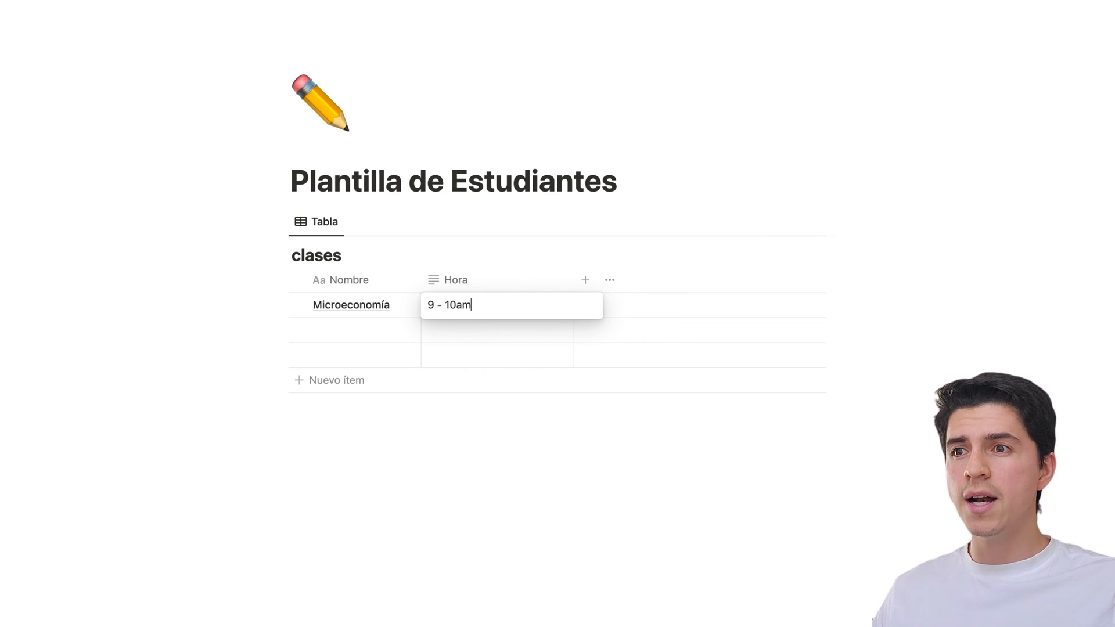
Add a Selección property to the clases table and create the option "Lunes" for the Microeconomía row.
left_click(591, 281)
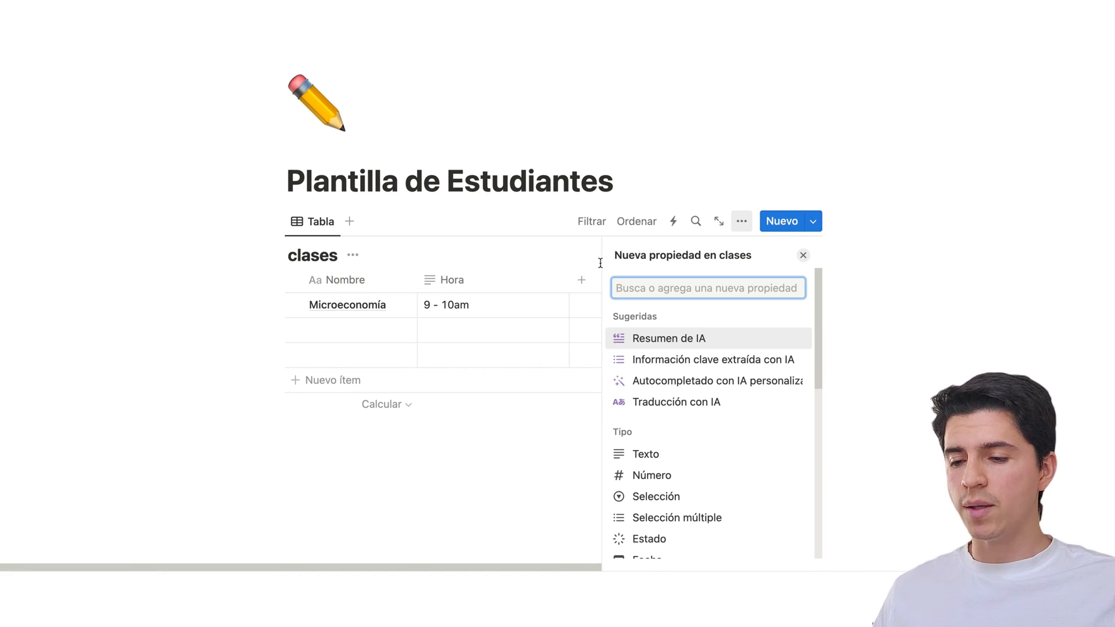
type("sel")
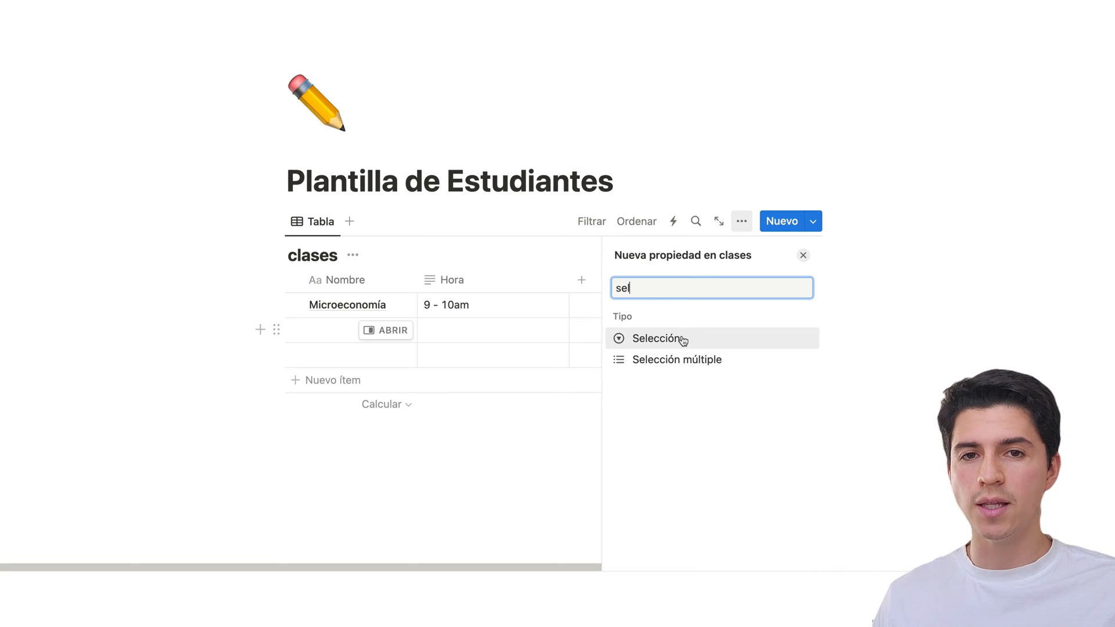
left_click(683, 341)
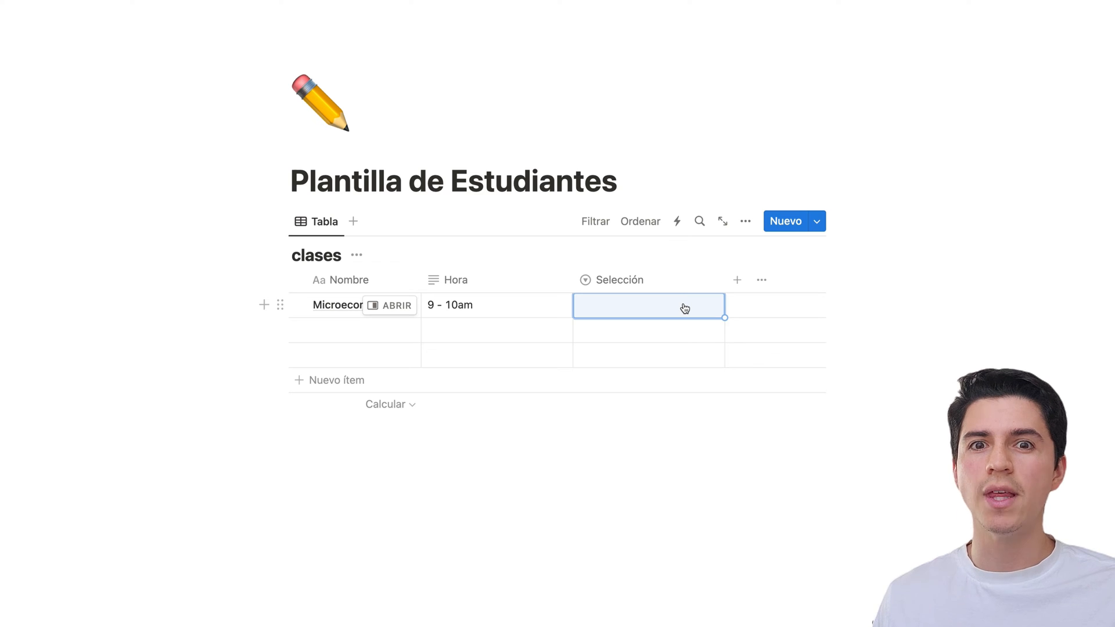
left_click(686, 308)
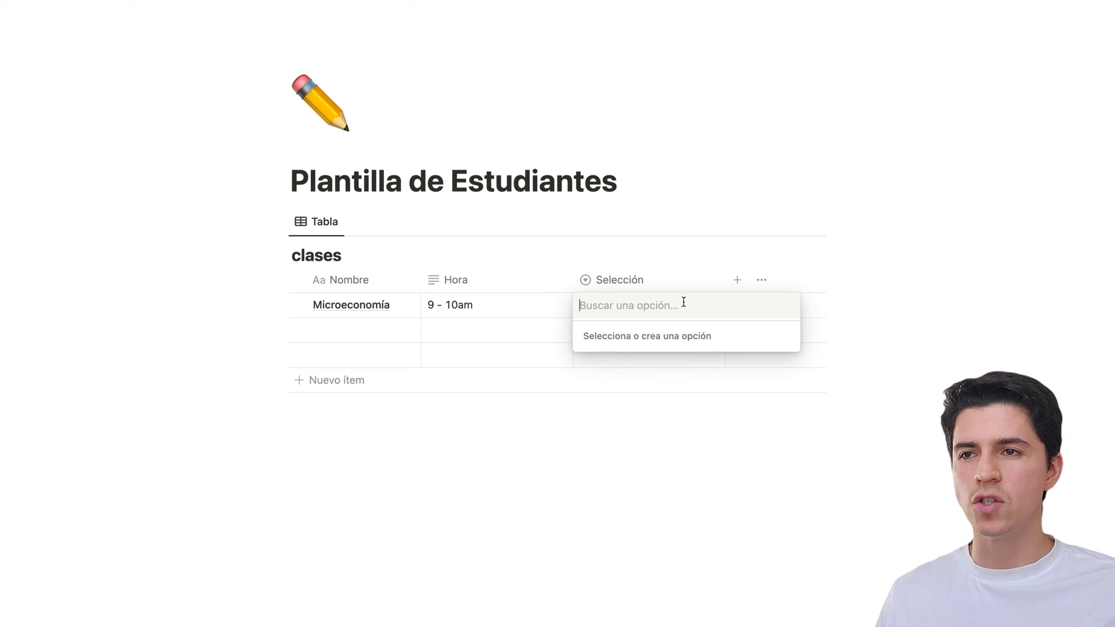
key("Caps_Lock")
type("L")
key("Caps_Lock")
type("unes")
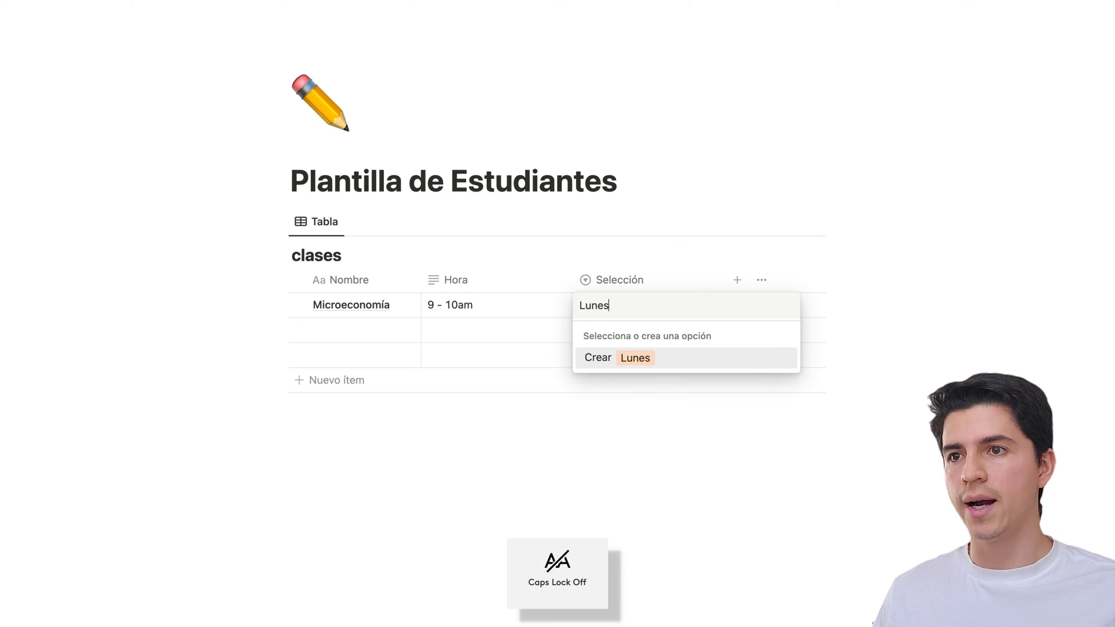
key("Return")
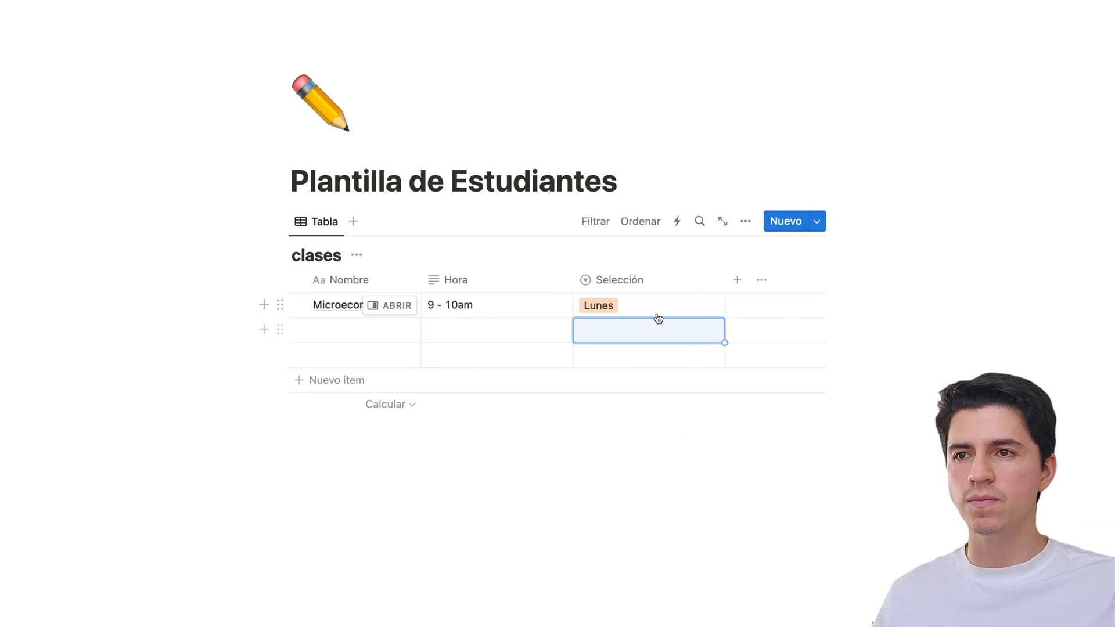
Create the option "Taller" in the Tipo property and assign it to the Microeconomía row.
left_click(712, 304)
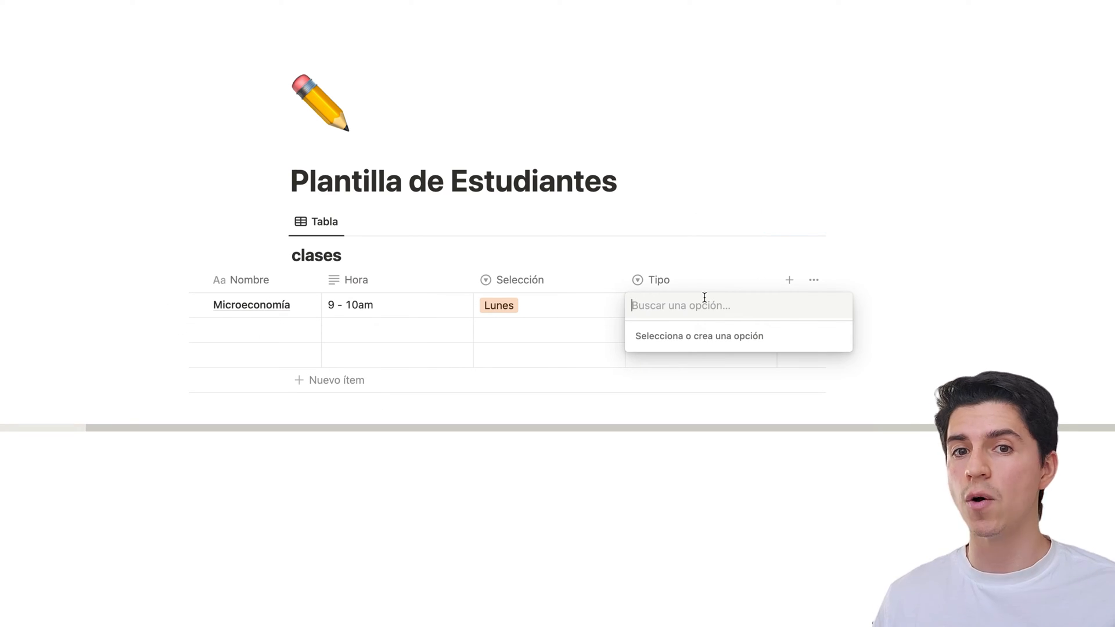
key("Caps_Lock")
type("T")
key("Caps_Lock")
type("aller")
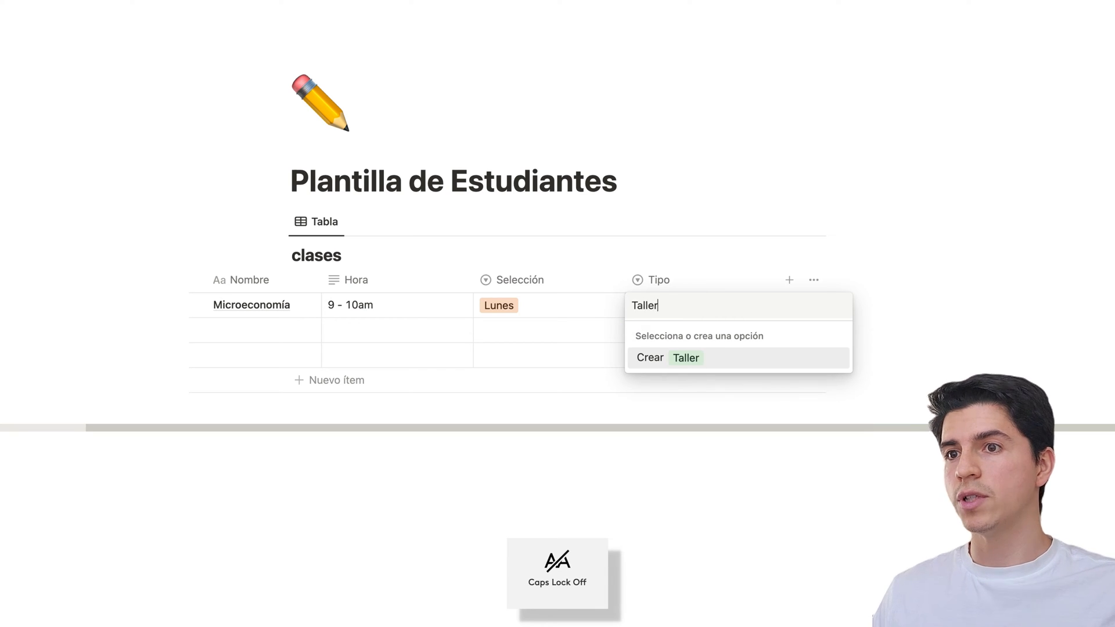
key("Return")
Add a Casilla (checkbox) property named "Virtual" to the clases table and start adding another property.
left_click(789, 280)
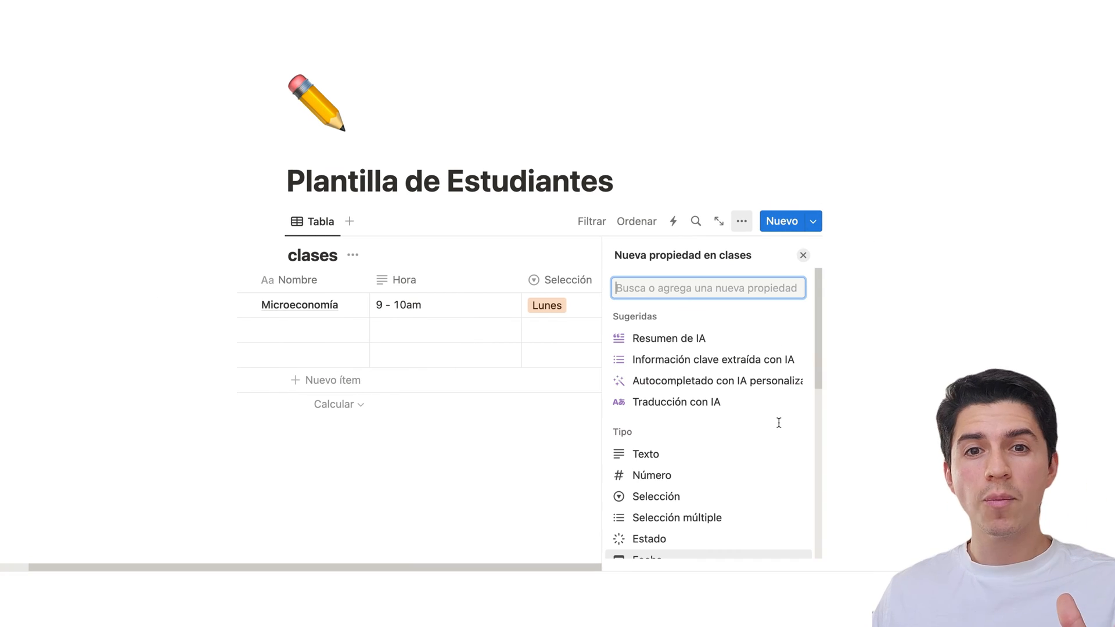
type("casi")
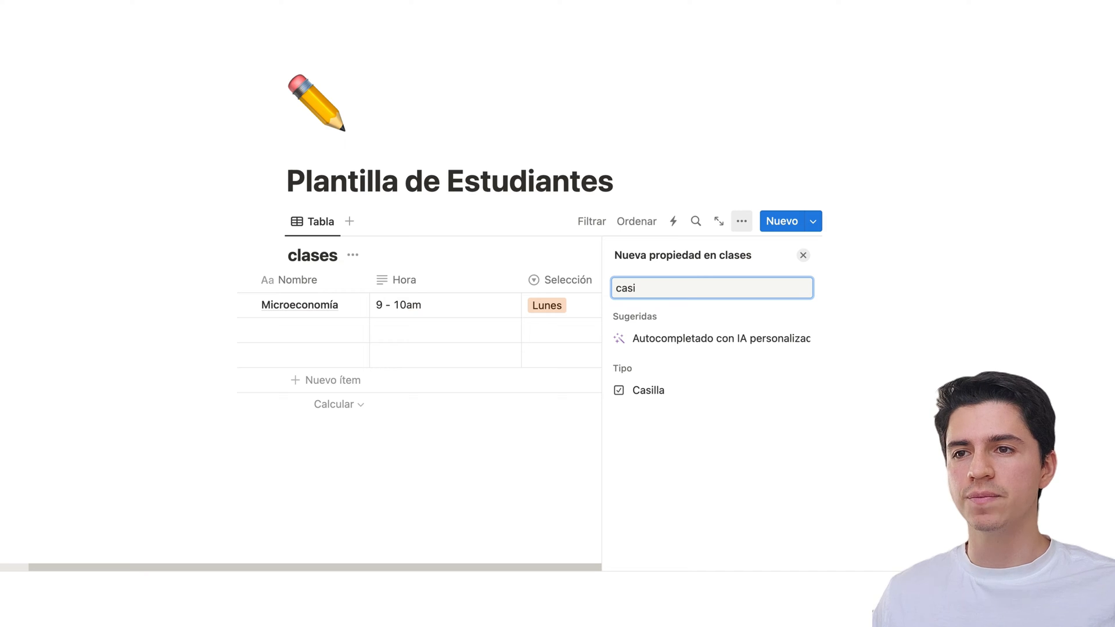
left_click(747, 397)
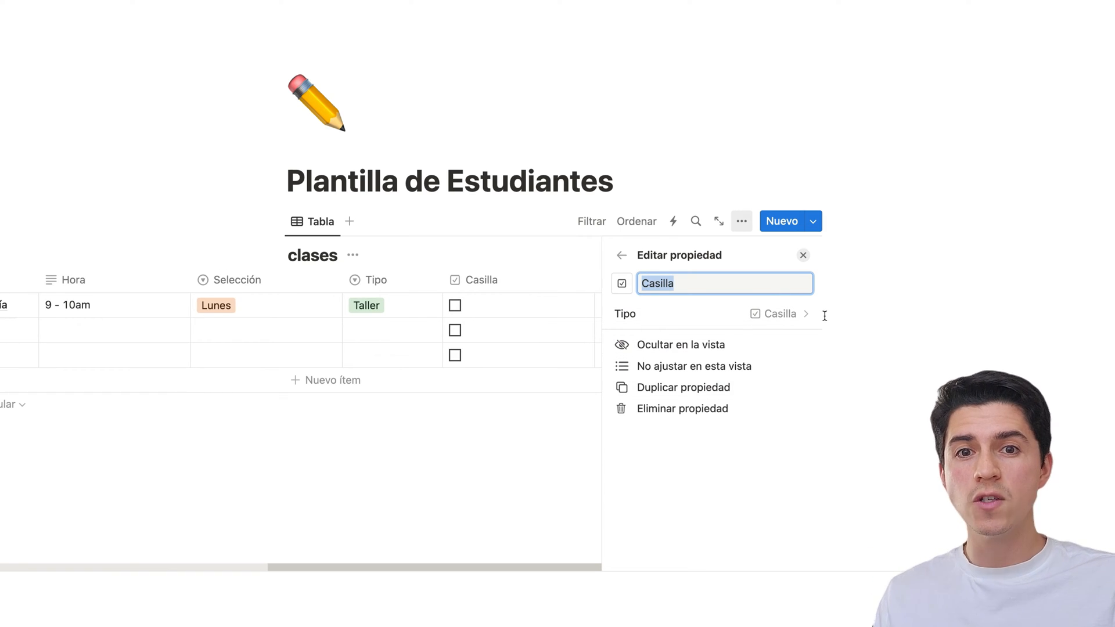
key("Caps_Lock")
type("V")
key("Caps_Lock")
type("irtual")
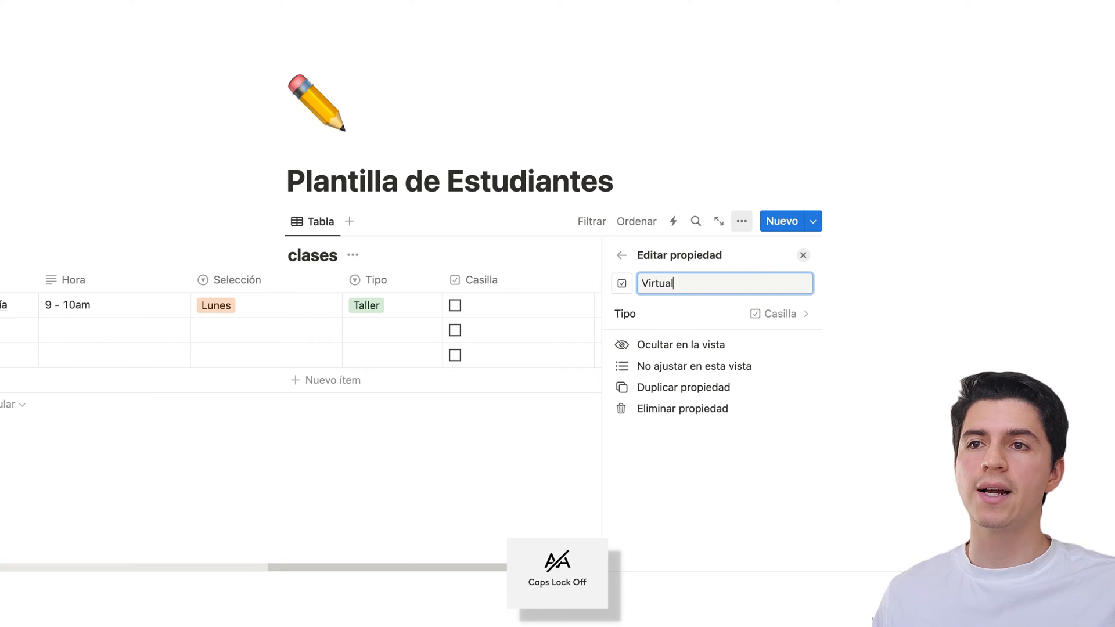
left_click(570, 425)
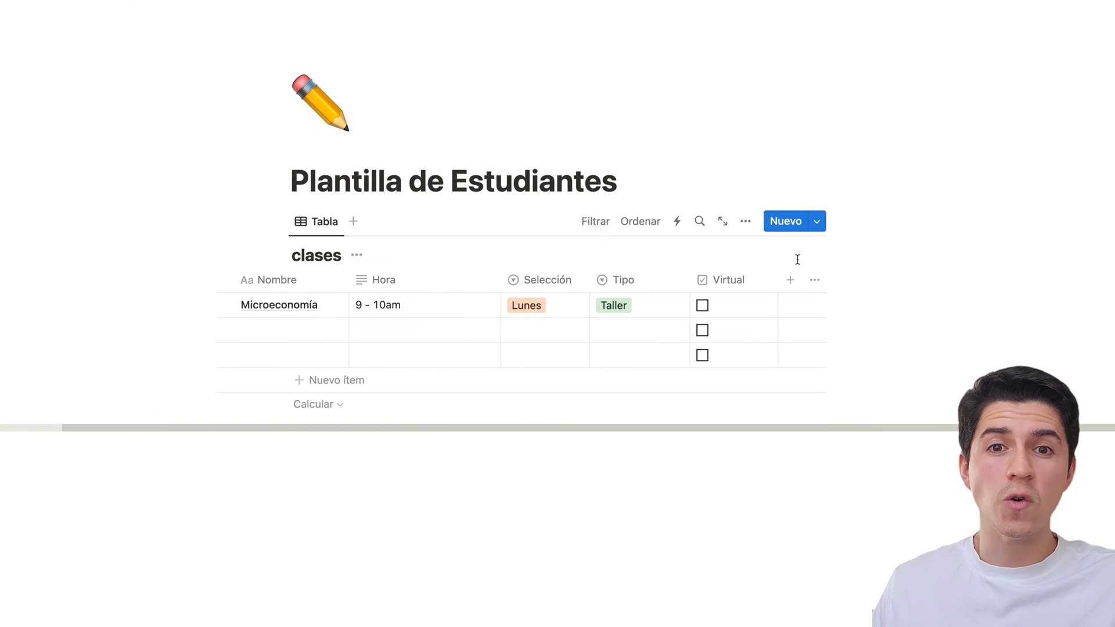
left_click(791, 279)
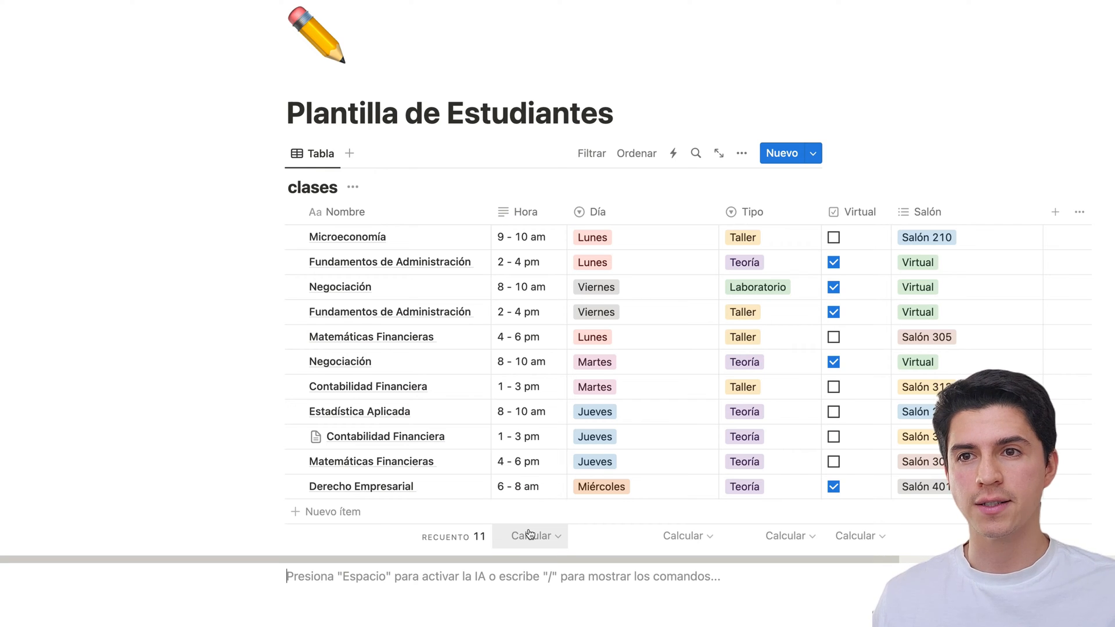
Insert an inline database below the clases table and title it "entregas".
scroll(652, 462, "up", 1)
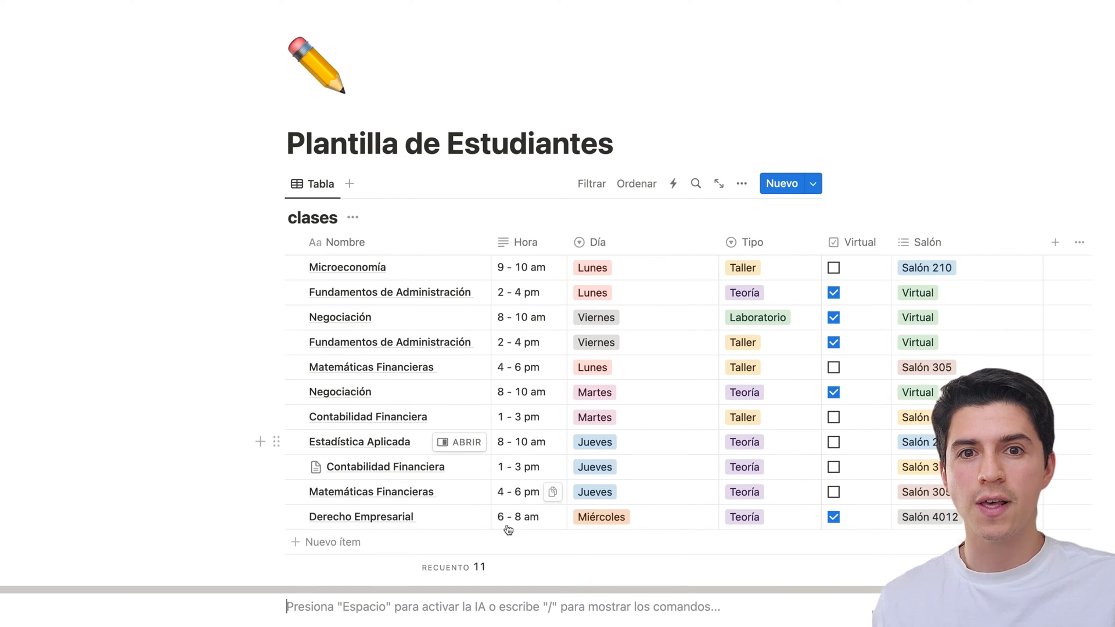
scroll(555, 605, "down", 1)
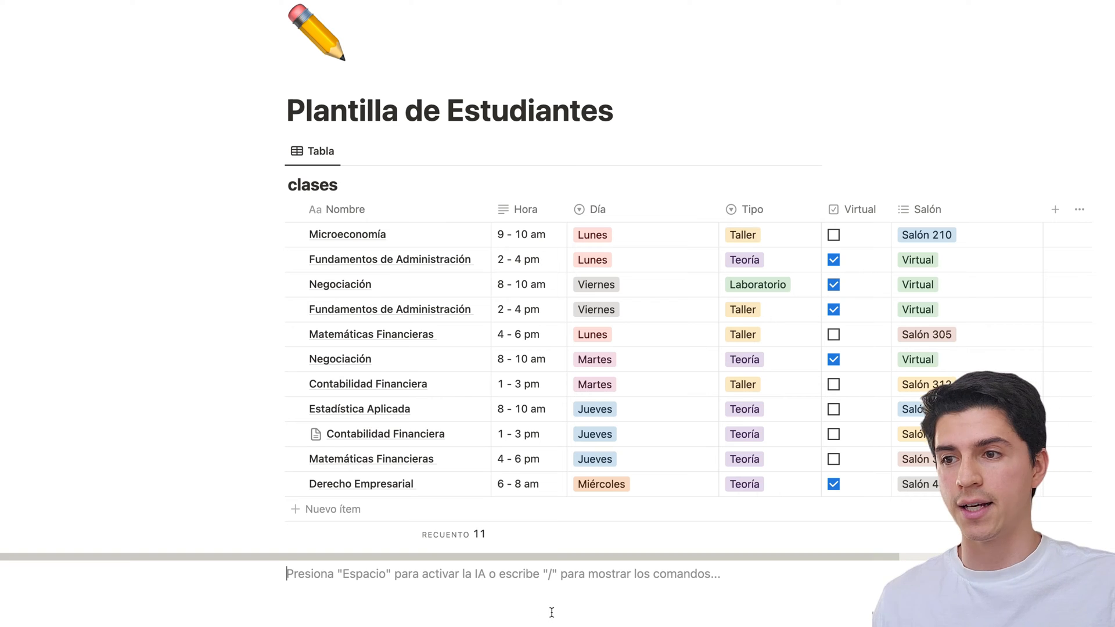
type("/base")
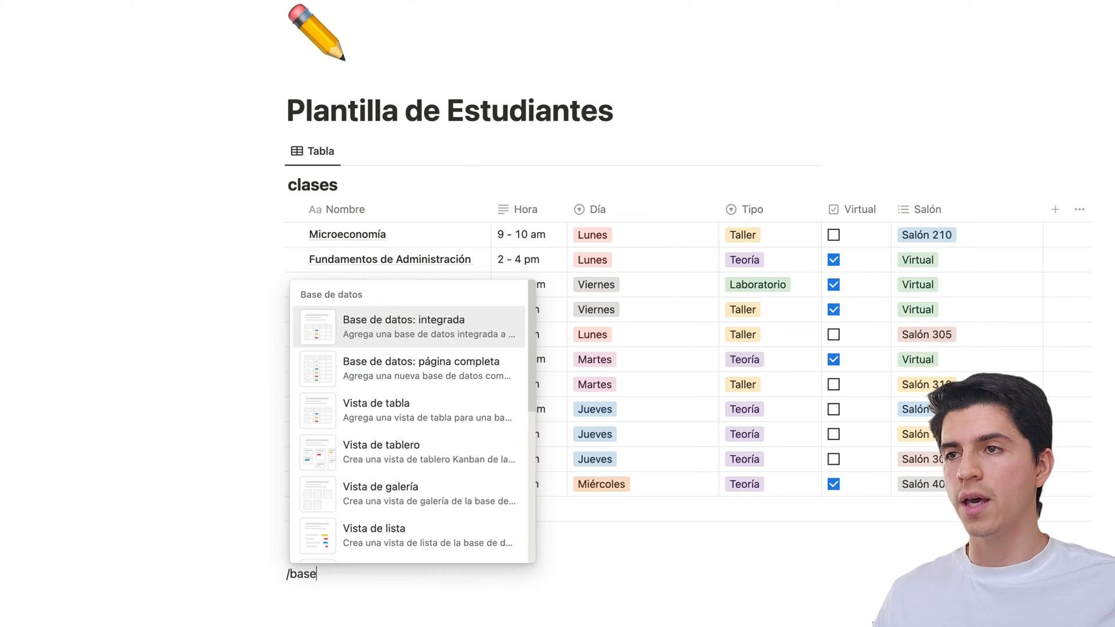
key("Return")
type("entreg")
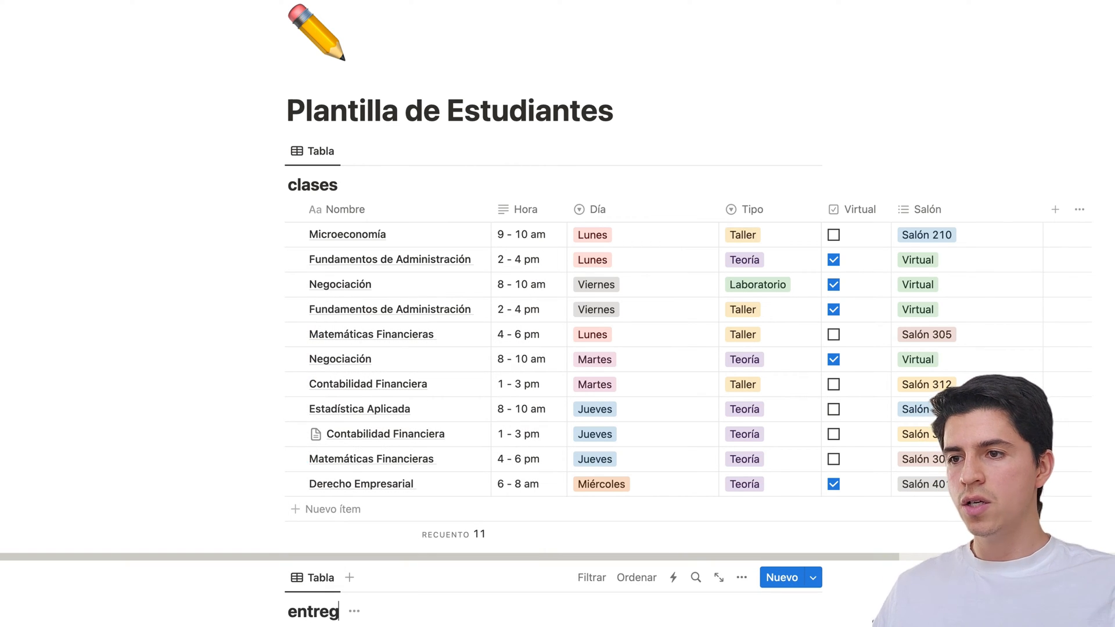
scroll(710, 511, "down", 5)
type("as")
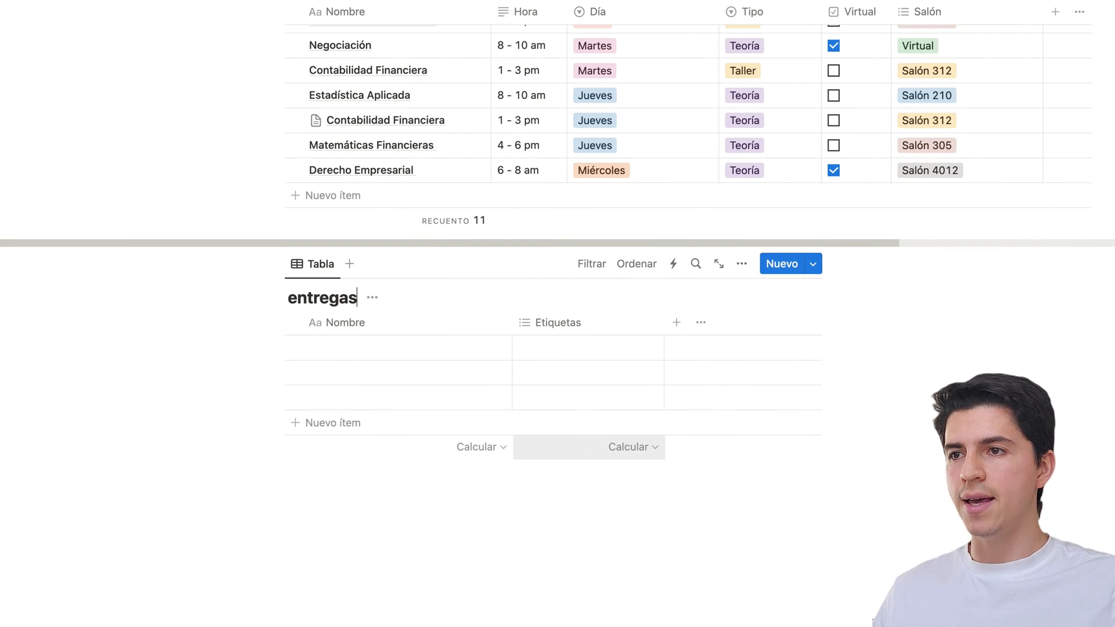
left_click(640, 527)
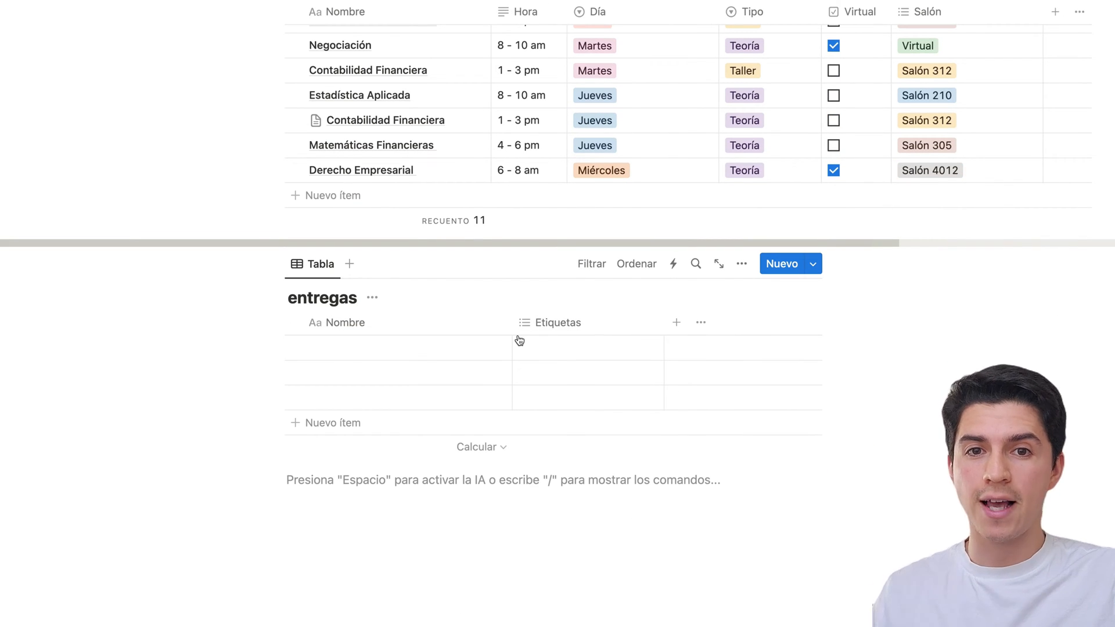
Replace the Etiquetas property of the entregas table with an Estado property and review its status options.
left_click(677, 323)
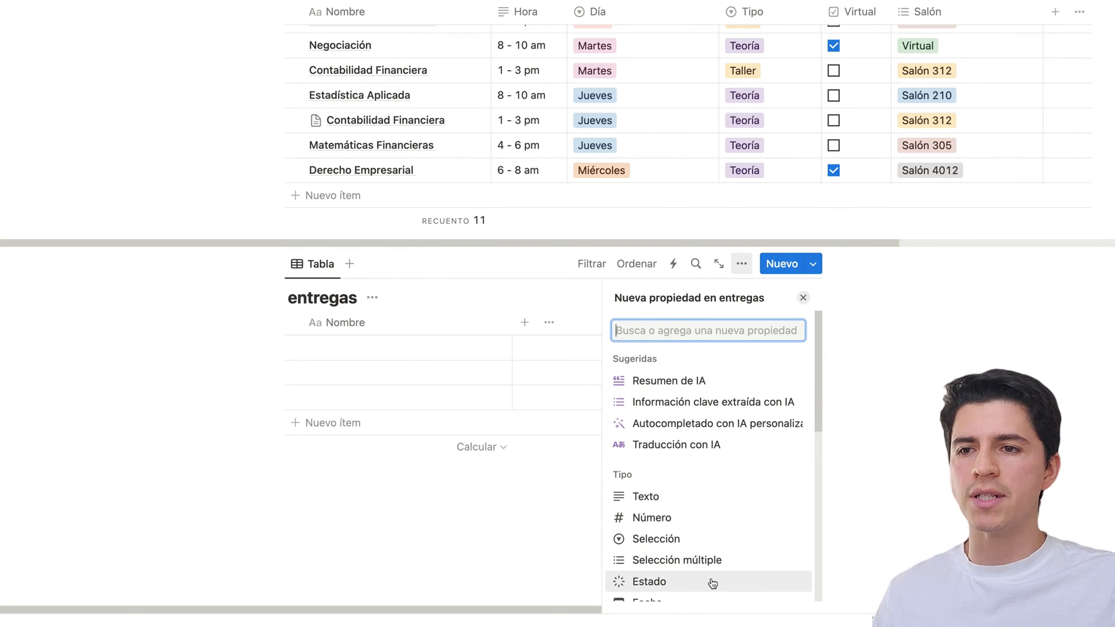
scroll(713, 582, "down", 2)
left_click(702, 533)
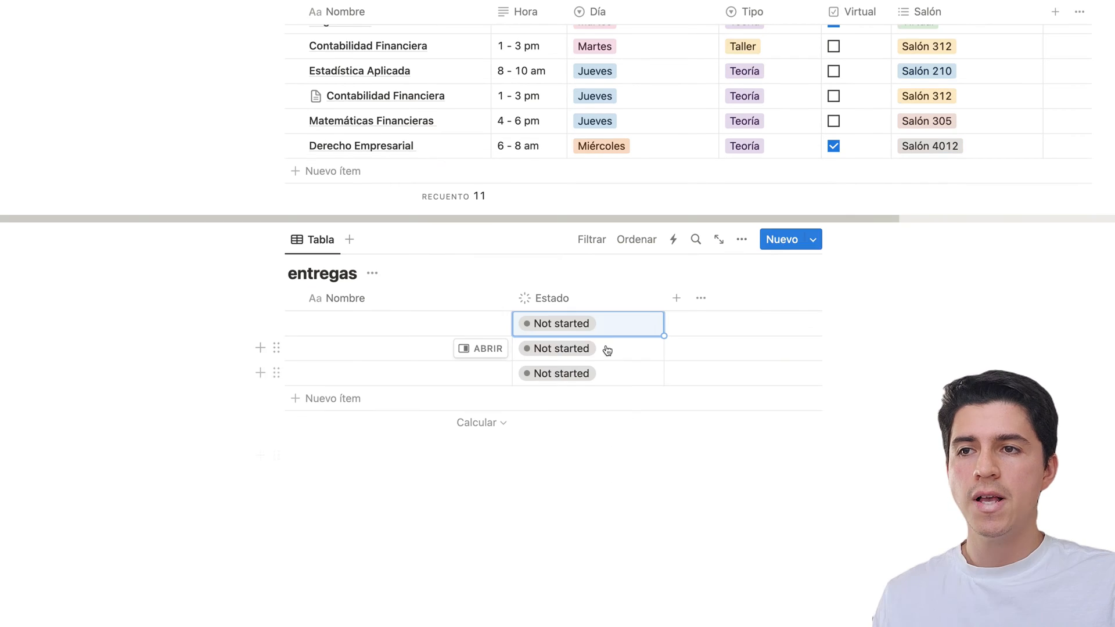
left_click(608, 331)
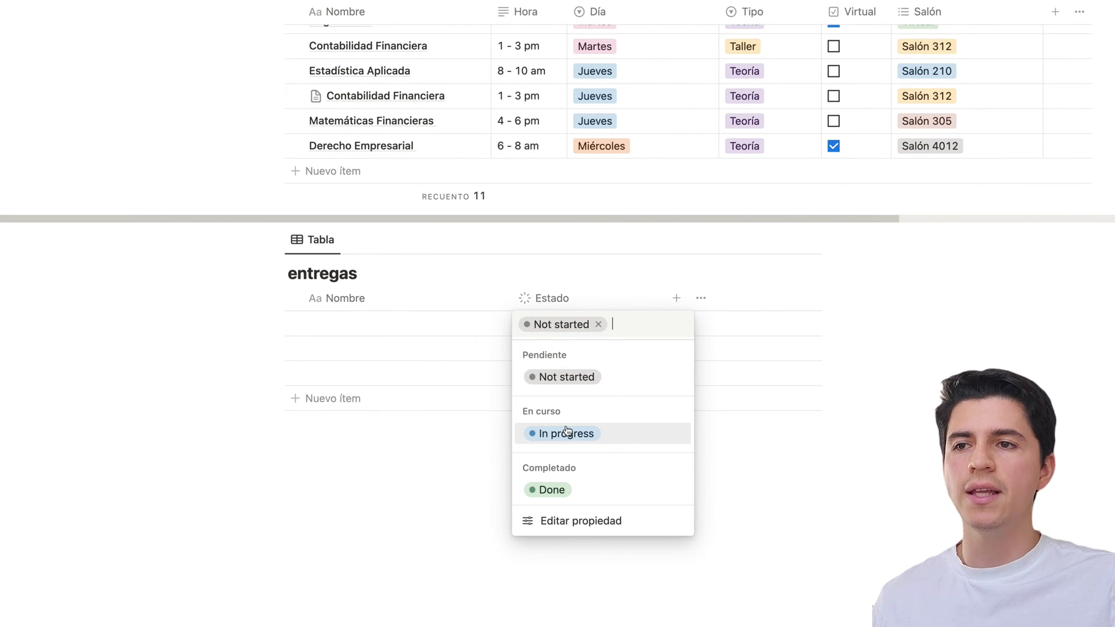
left_click(448, 529)
Name the first entregas row "Quiz de capitulo 3" and narrow the Nombre column.
left_click(430, 324)
key("Caps_Lock")
key("Caps_Lock")
key("Caps_Lock")
type("Quiz de cap")
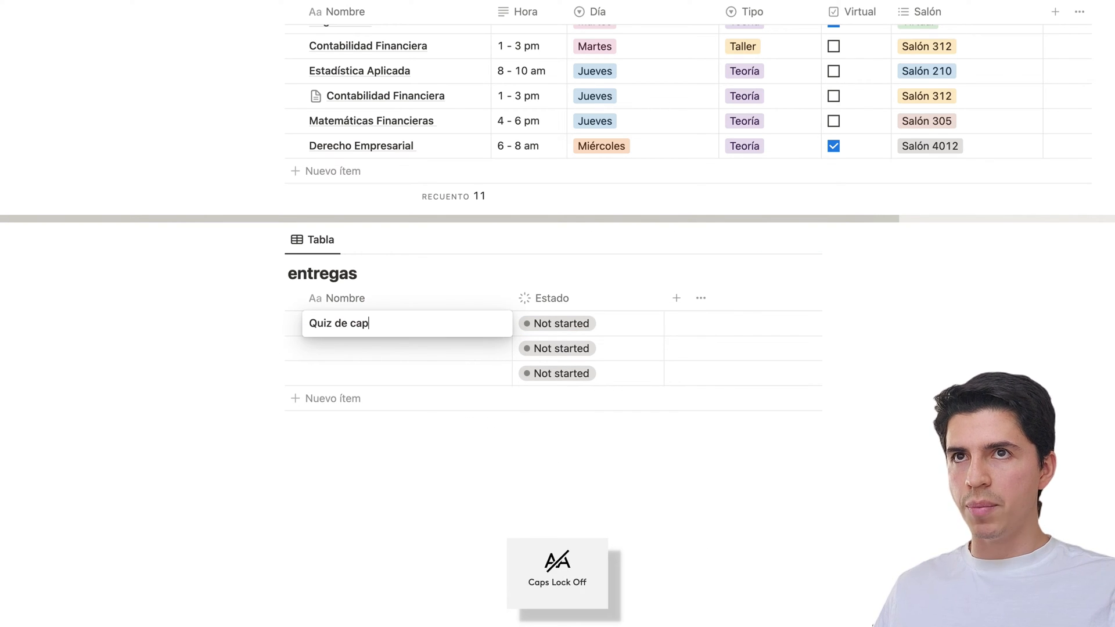
type("itulo 3")
left_click_drag(512, 298, 445, 298)
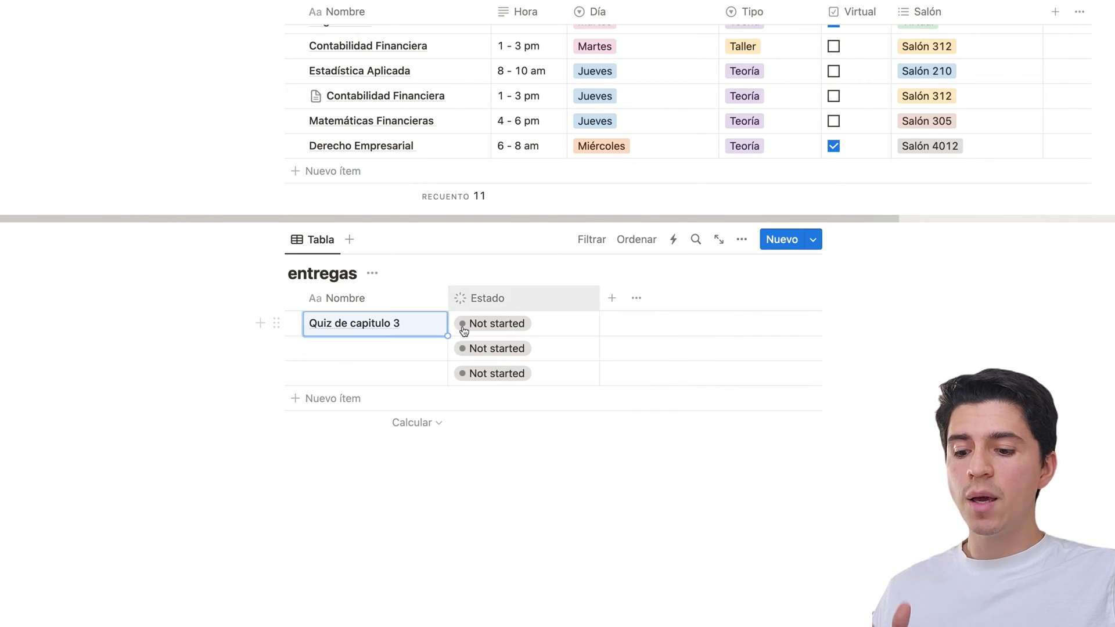
Add a Fecha property to the entregas table and set the quiz's date to 10 de octubre de 2023.
left_click(610, 312)
type("fecha")
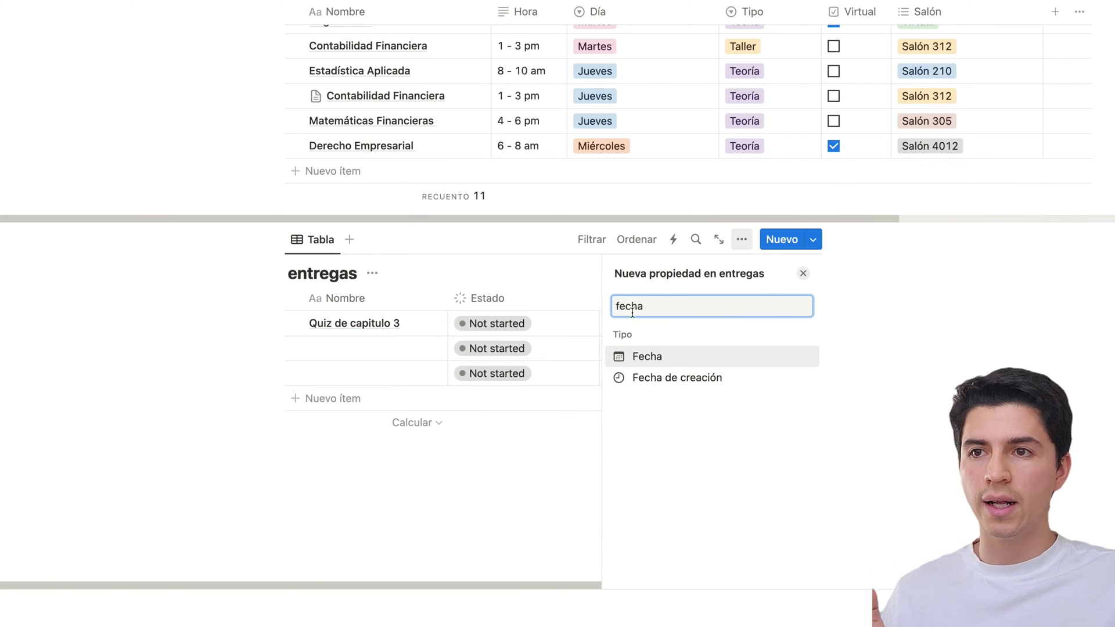
left_click(677, 363)
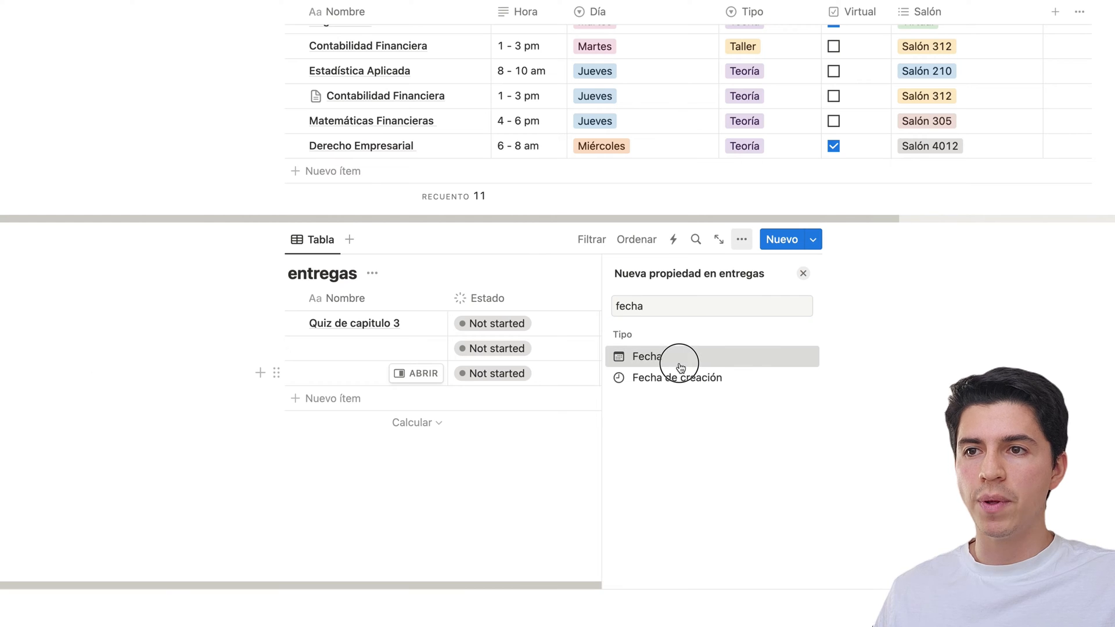
left_click(510, 471)
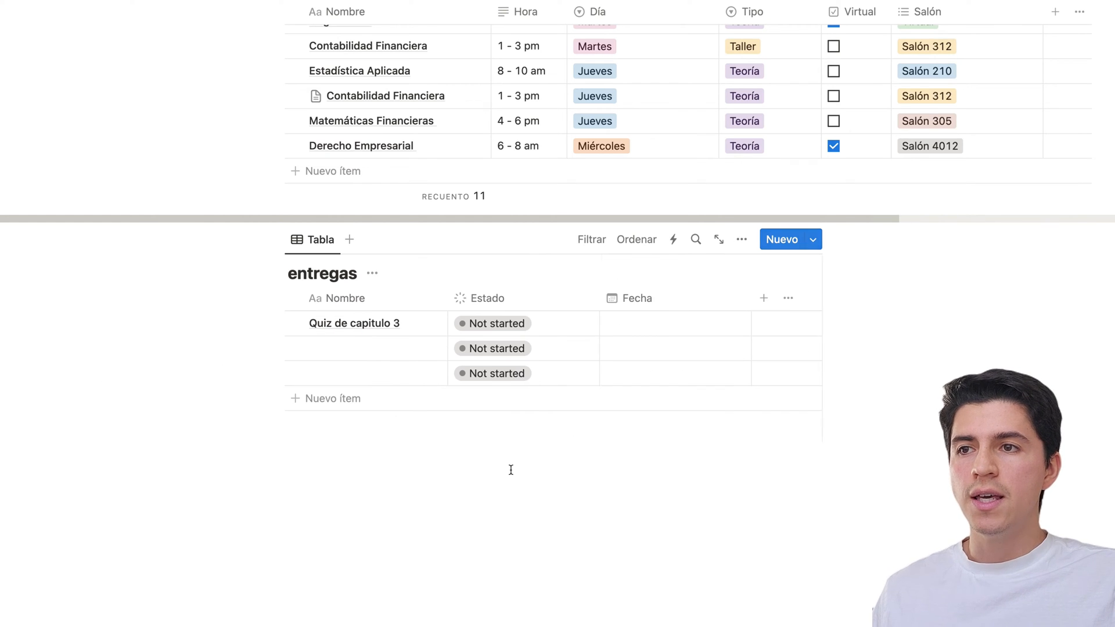
left_click(628, 334)
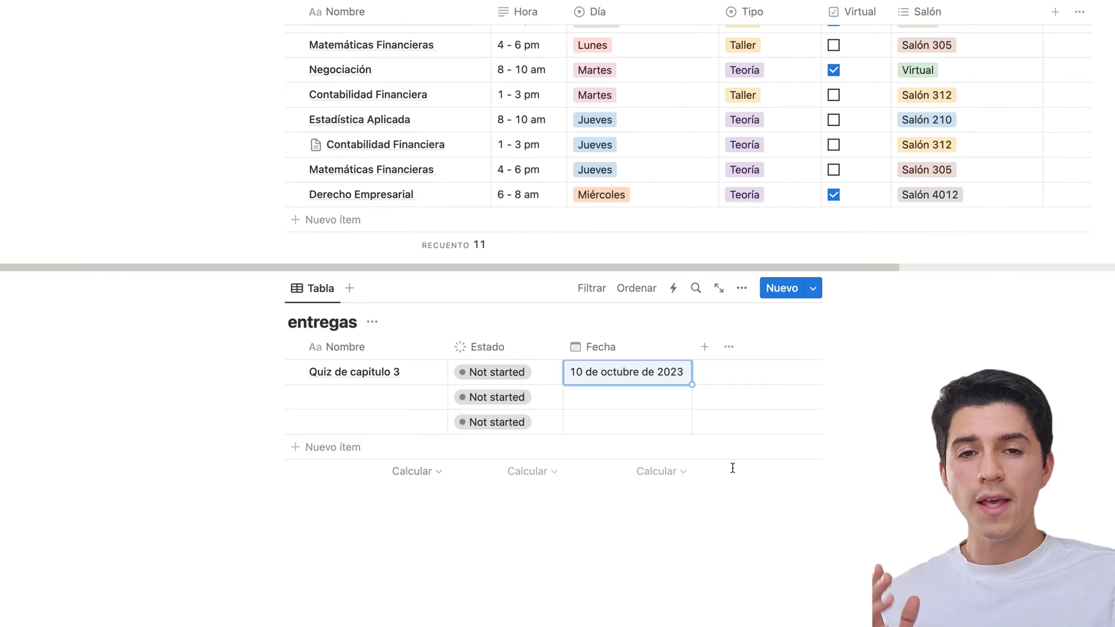
scroll(745, 500, "up", 2)
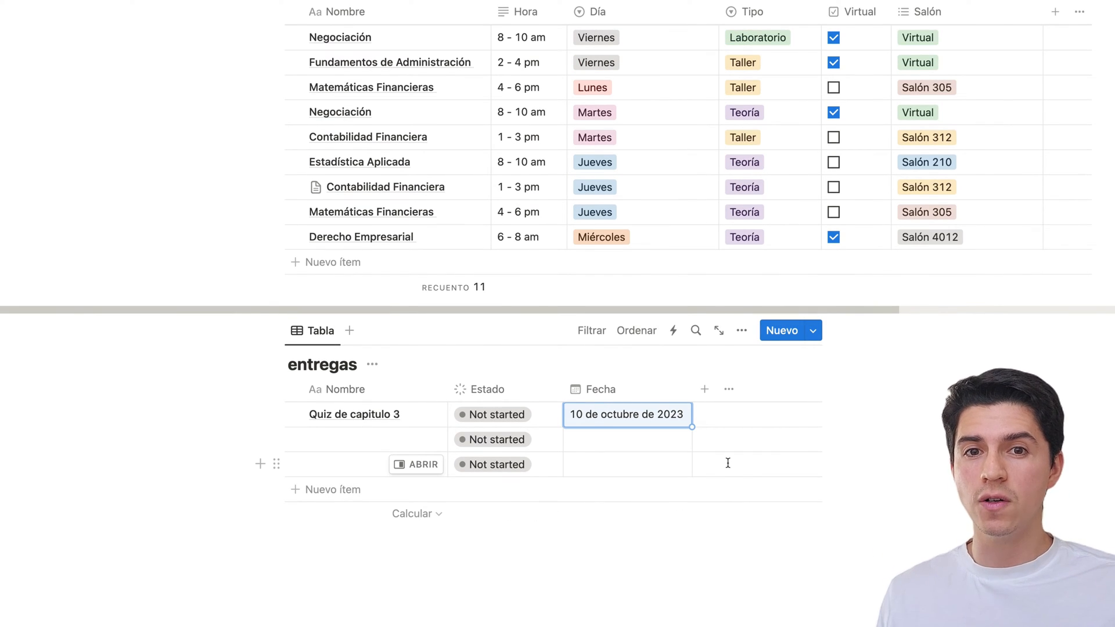
scroll(728, 462, "up", 6)
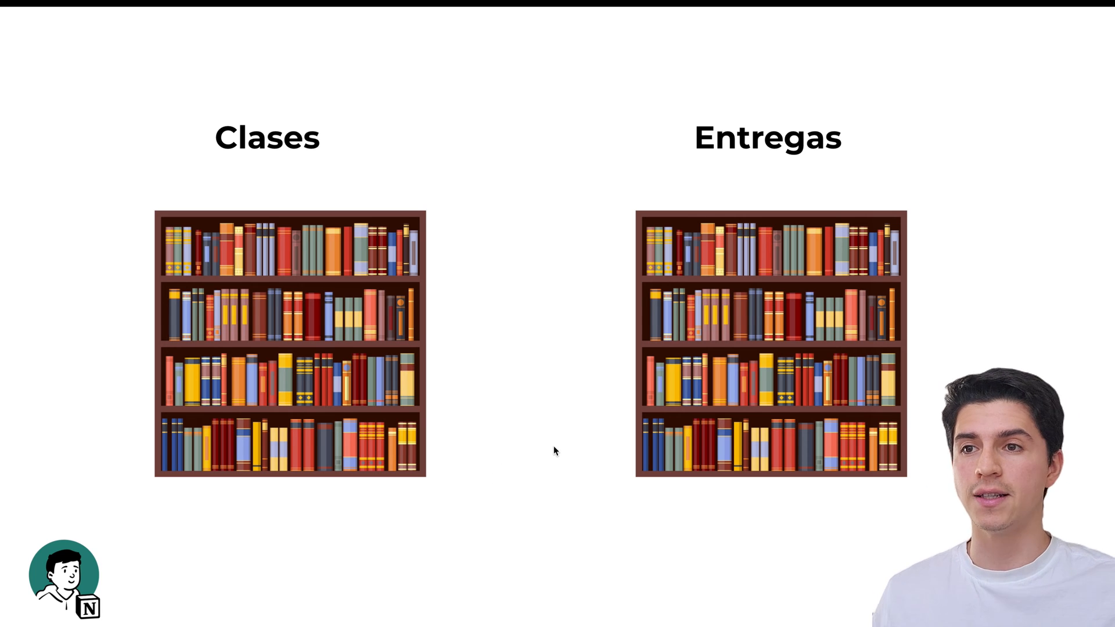
key("Right")
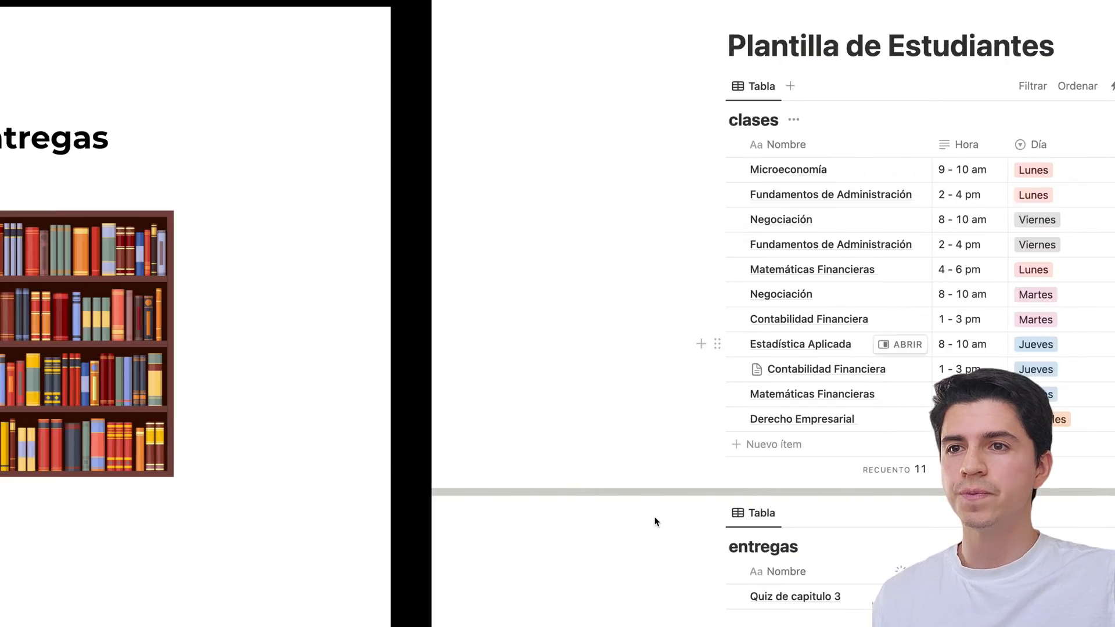
Add a Relación property to the entregas table that links to the clases database, limited to 1 página.
scroll(705, 517, "down", 4)
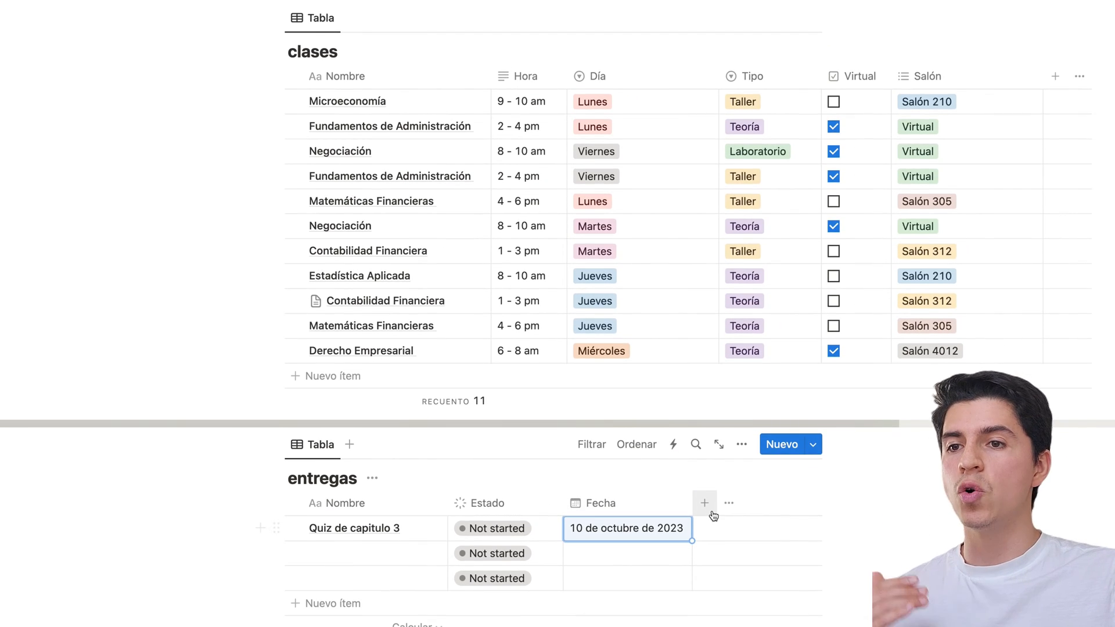
left_click(704, 505)
type("relacion")
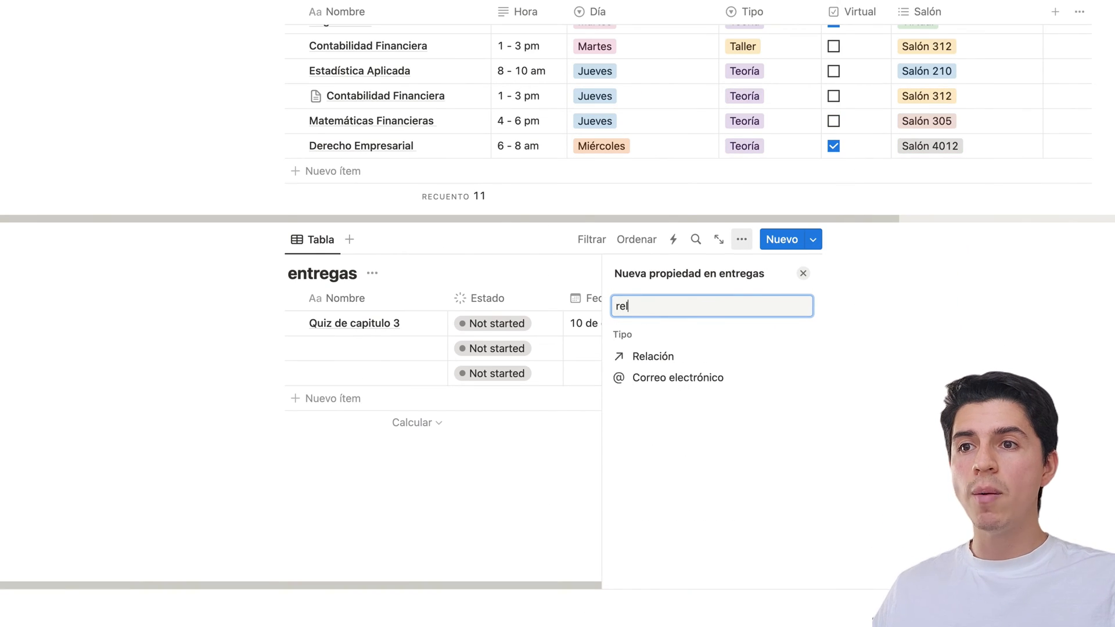
key("BackSpace")
key("BackSpace")
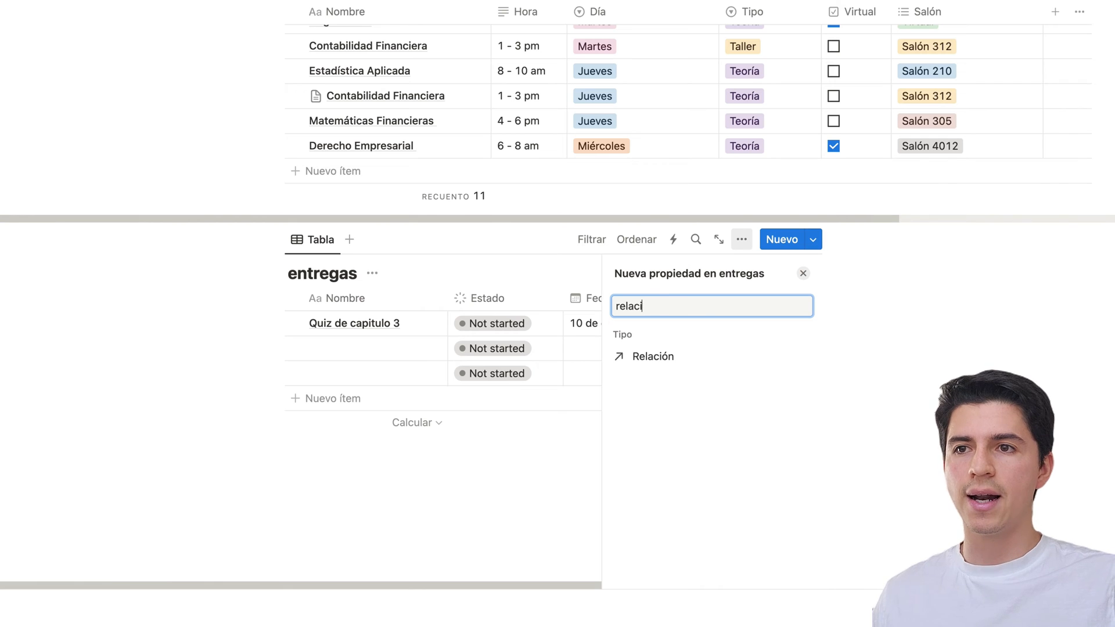
left_click(659, 355)
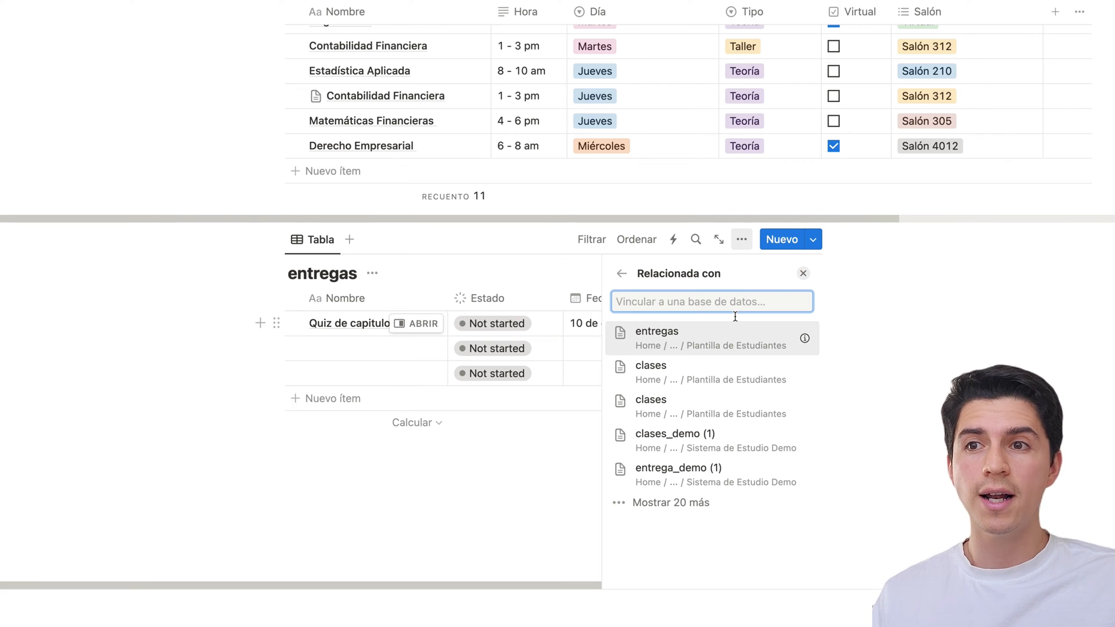
left_click(735, 374)
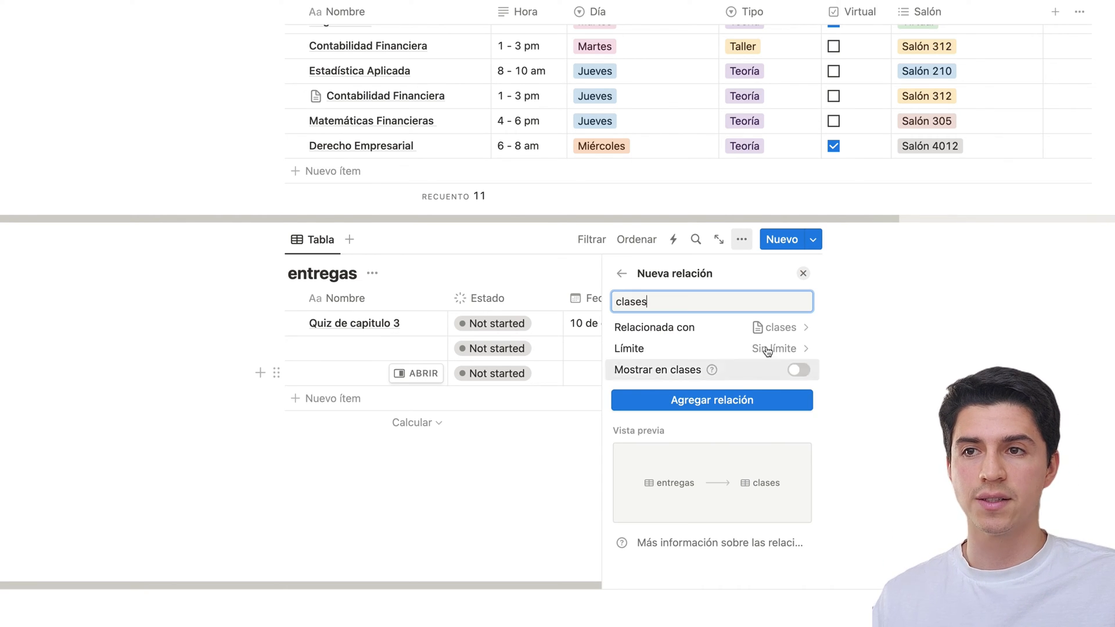
left_click(787, 356)
left_click(765, 377)
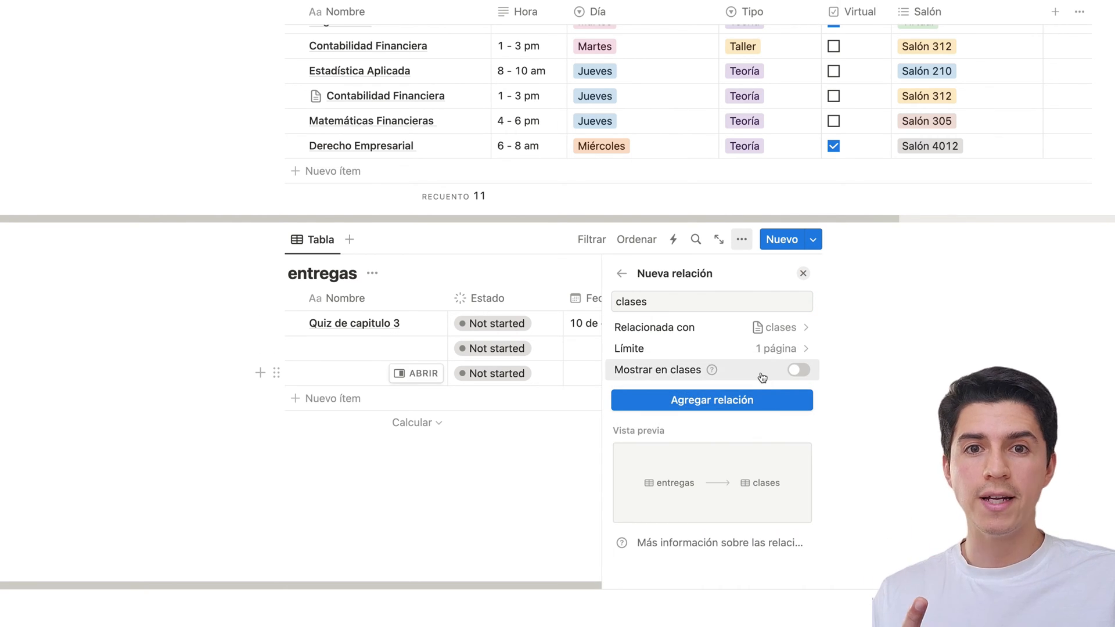
left_click(739, 409)
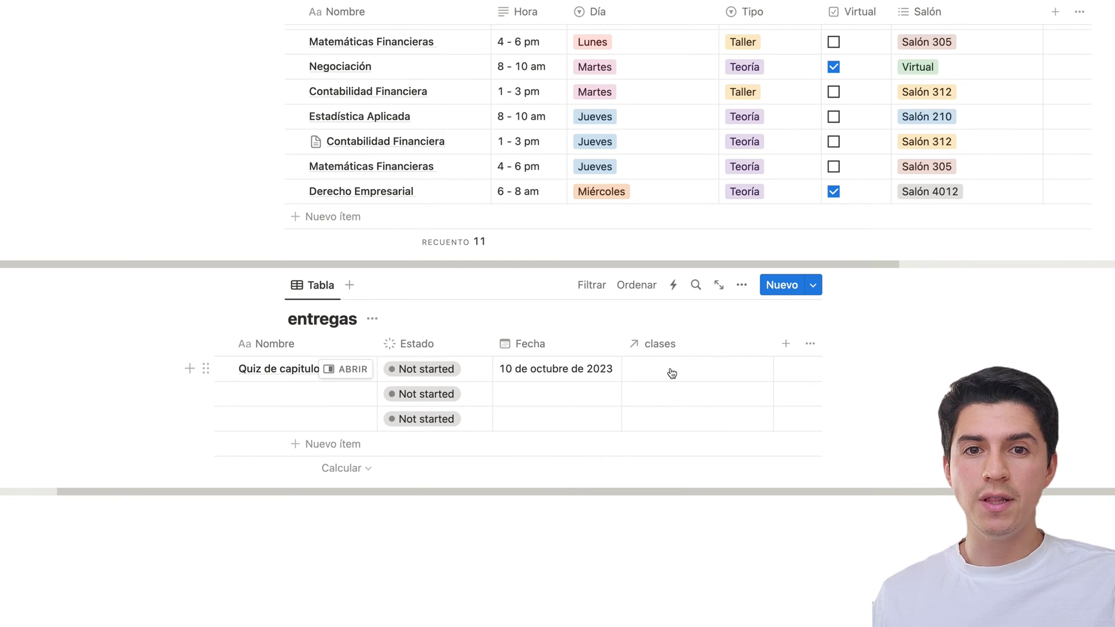
Link the "Quiz de capitulo 3" entry to the Microeconomía class through the clases relation.
left_click(672, 373)
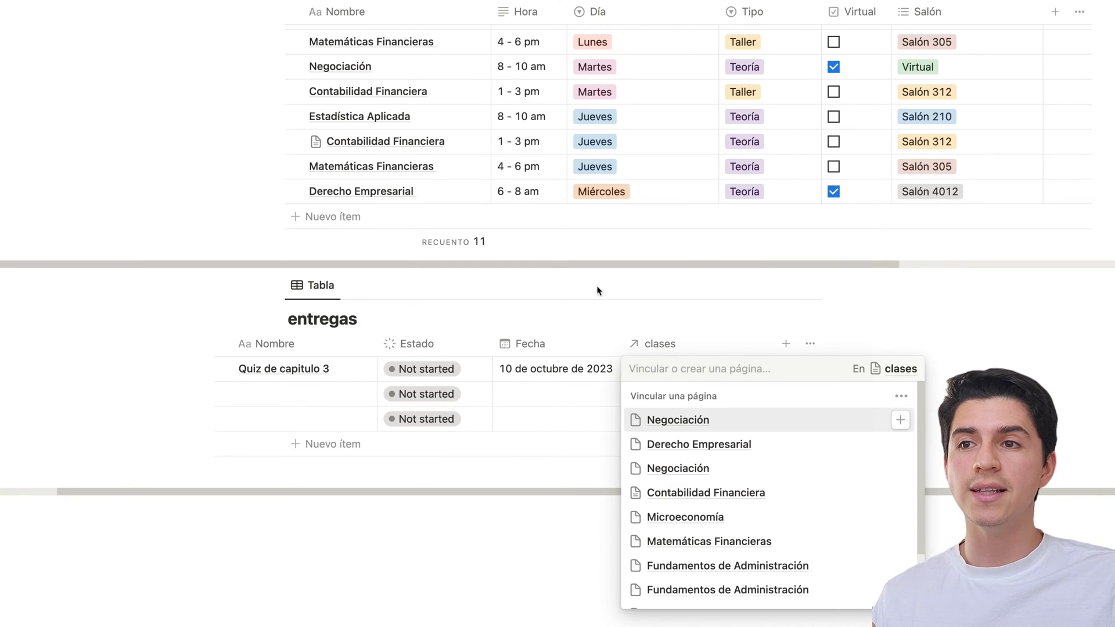
key("Escape")
scroll(595, 313, "up", 5)
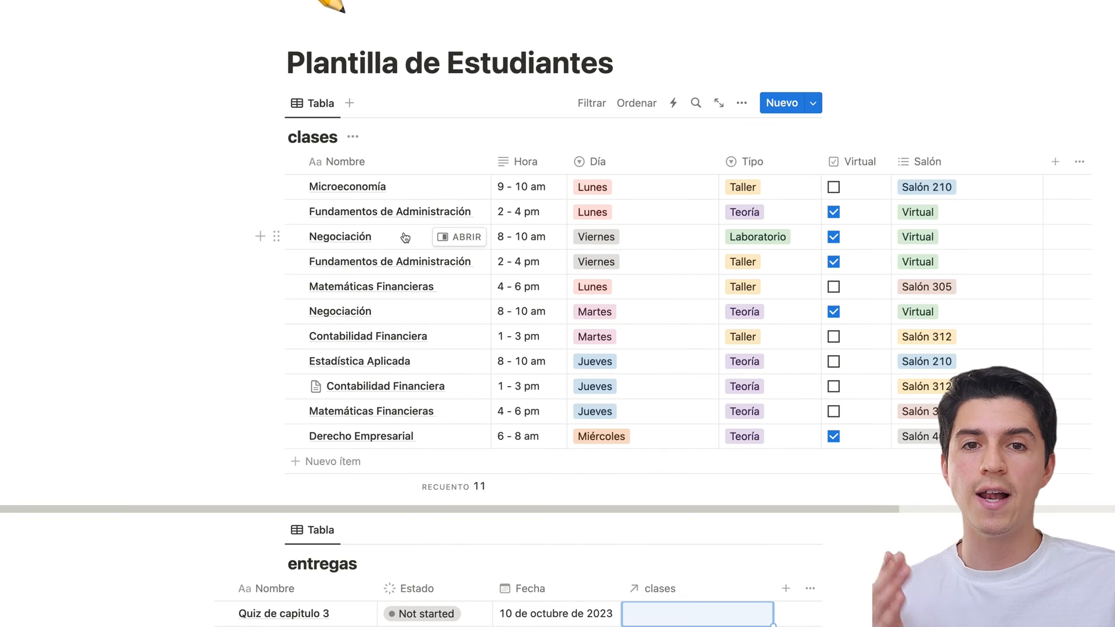
scroll(522, 321, "down", 3)
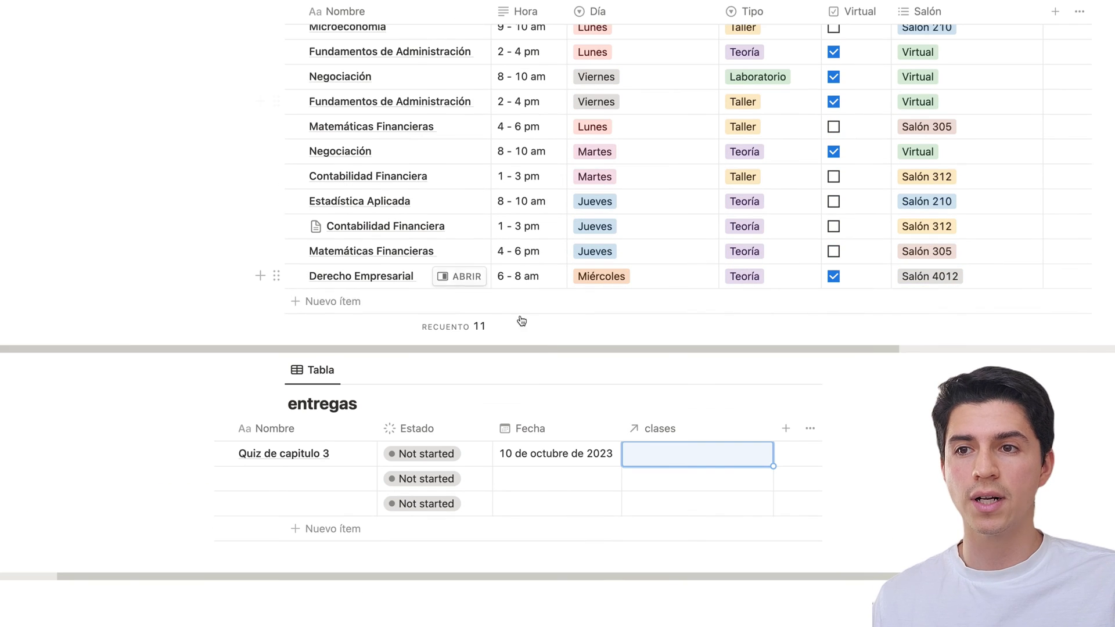
left_click(652, 461)
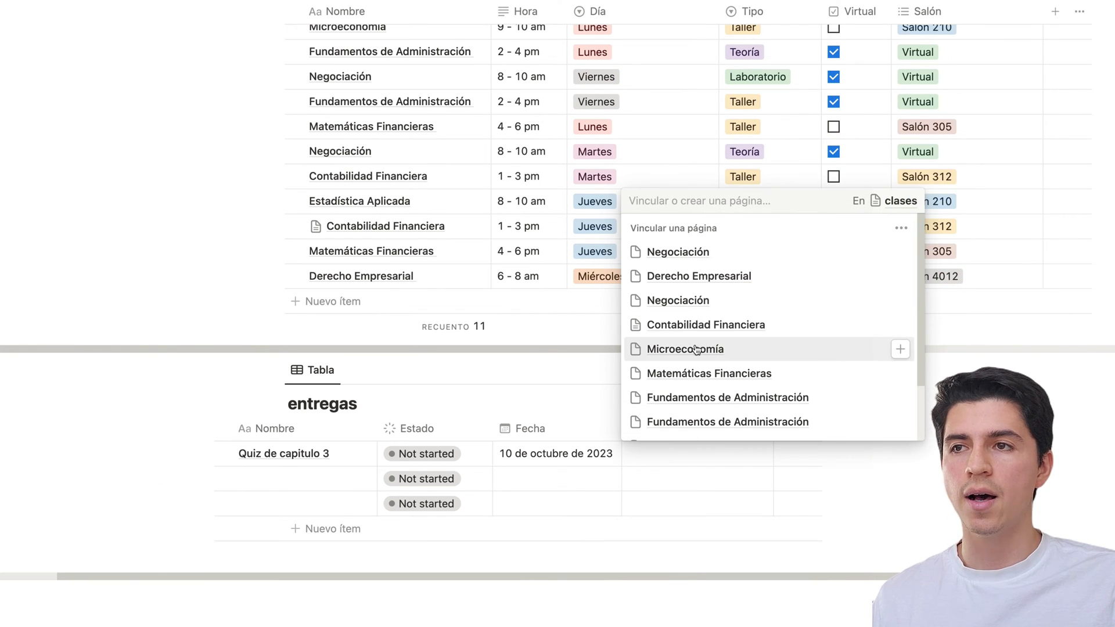
left_click(696, 349)
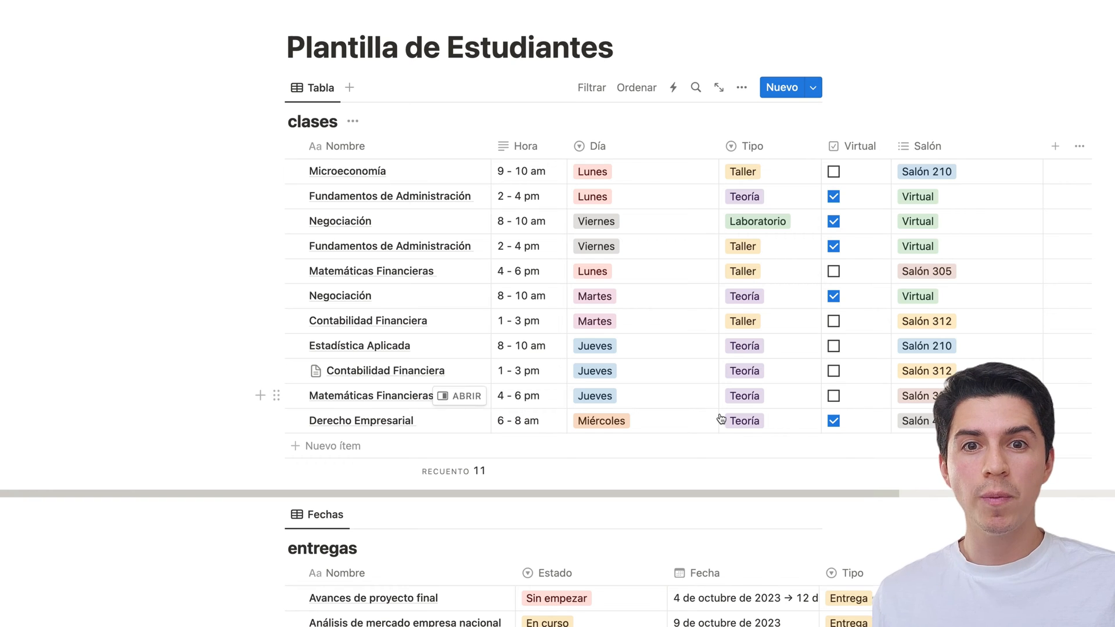
Change the layout of the clases database view to Tablero.
scroll(767, 359, "down", 1)
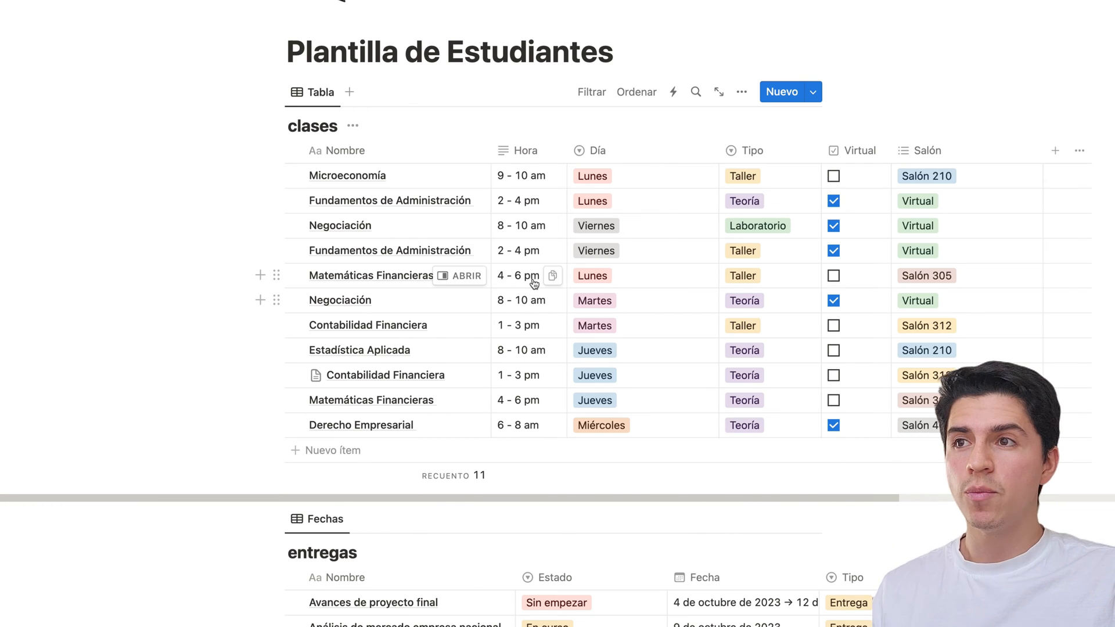
scroll(535, 284, "up", 3)
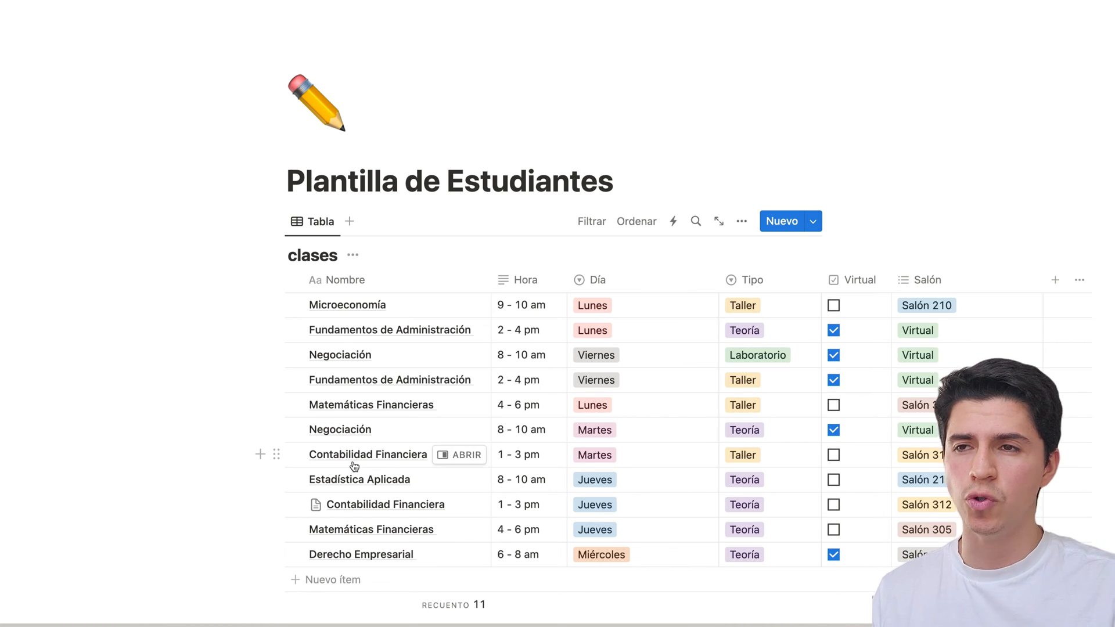
left_click(741, 228)
left_click(779, 314)
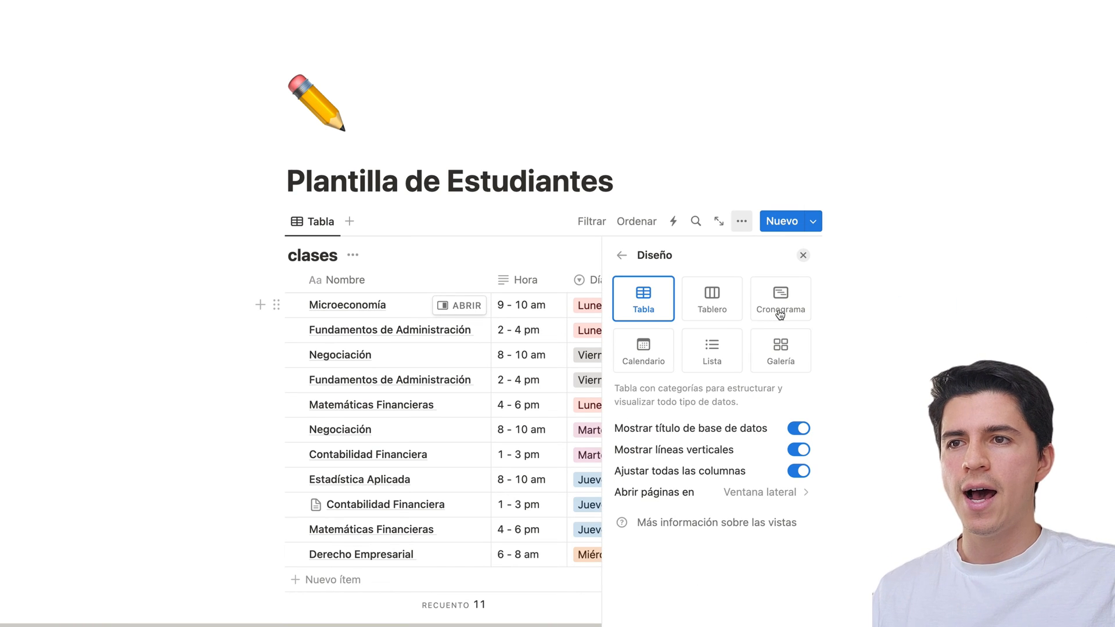
left_click(713, 309)
left_click(804, 259)
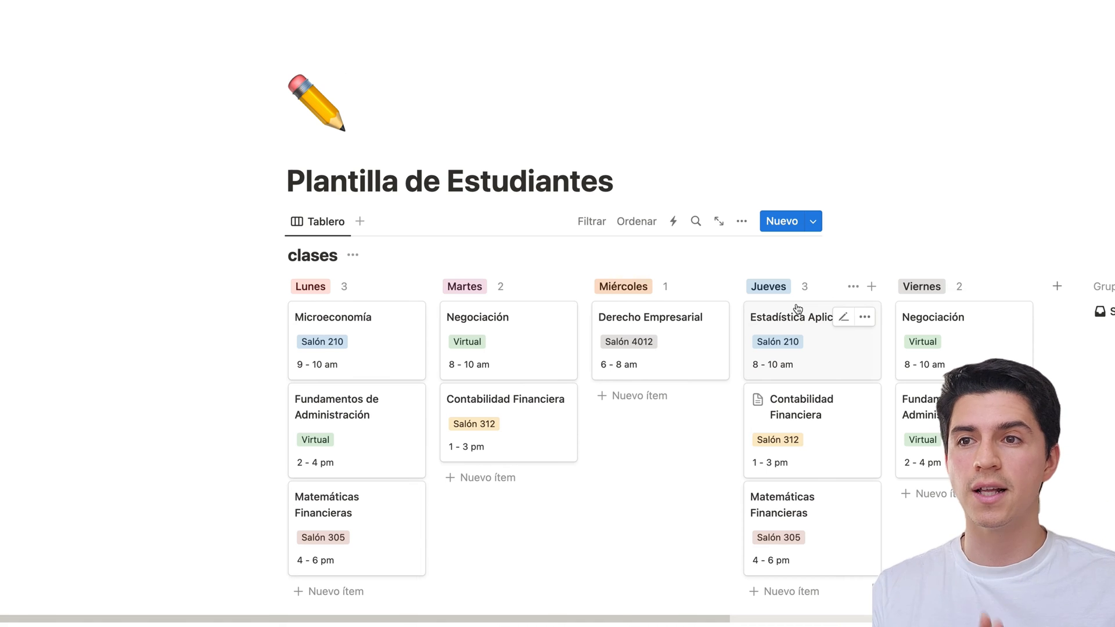
Insert an Encabezado 1 block reading "Horario" between the page title and the clases board.
scroll(529, 117, "down", 3)
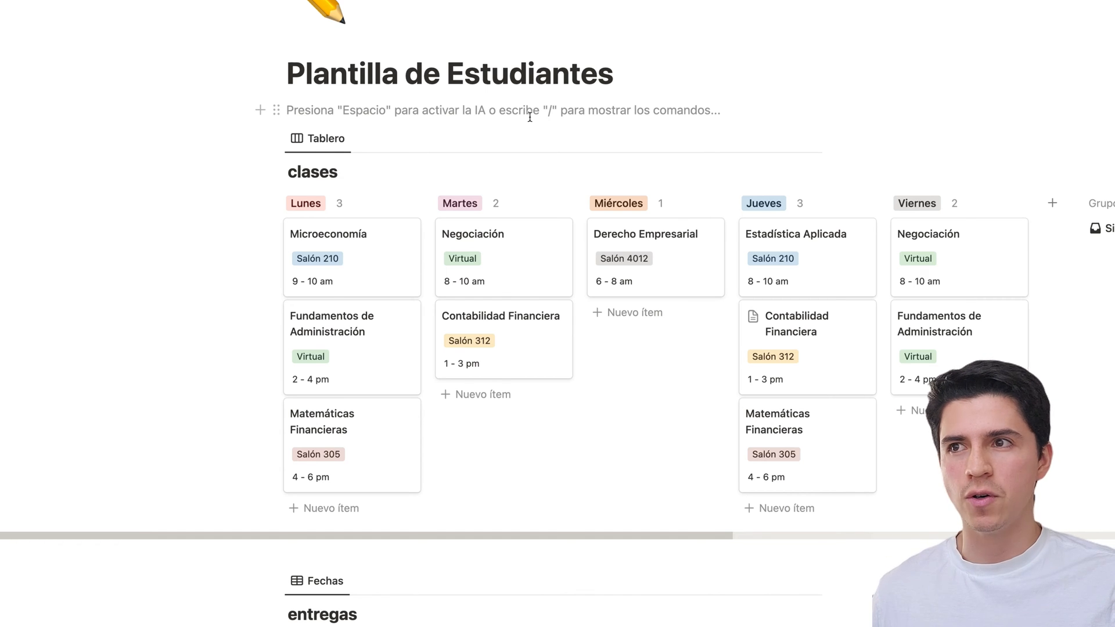
type("/h")
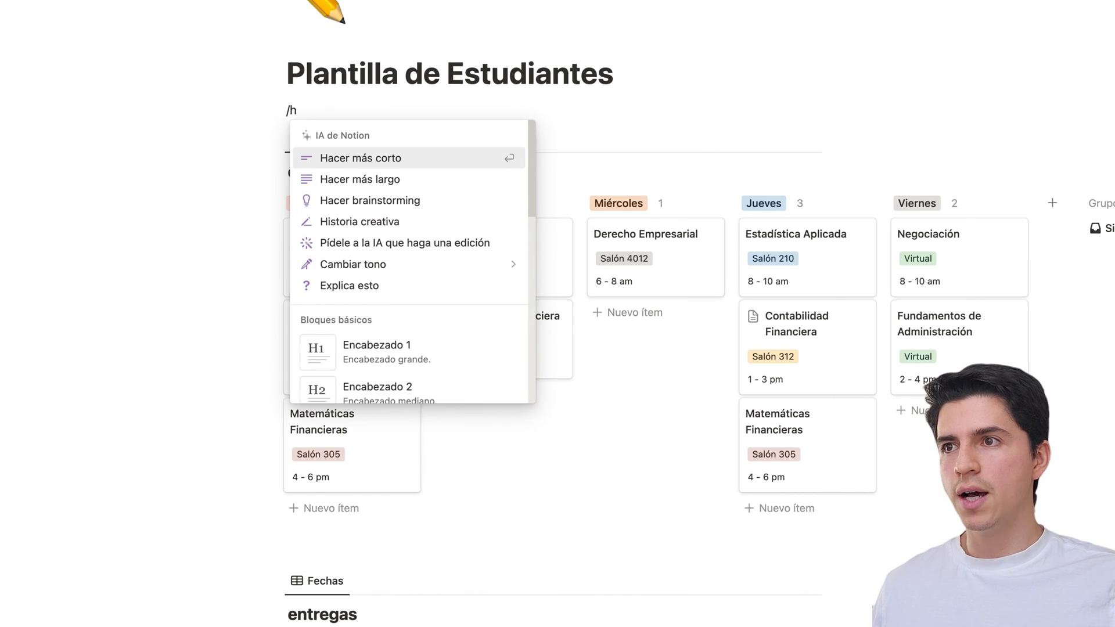
key("BackSpace")
type("e")
key("Return")
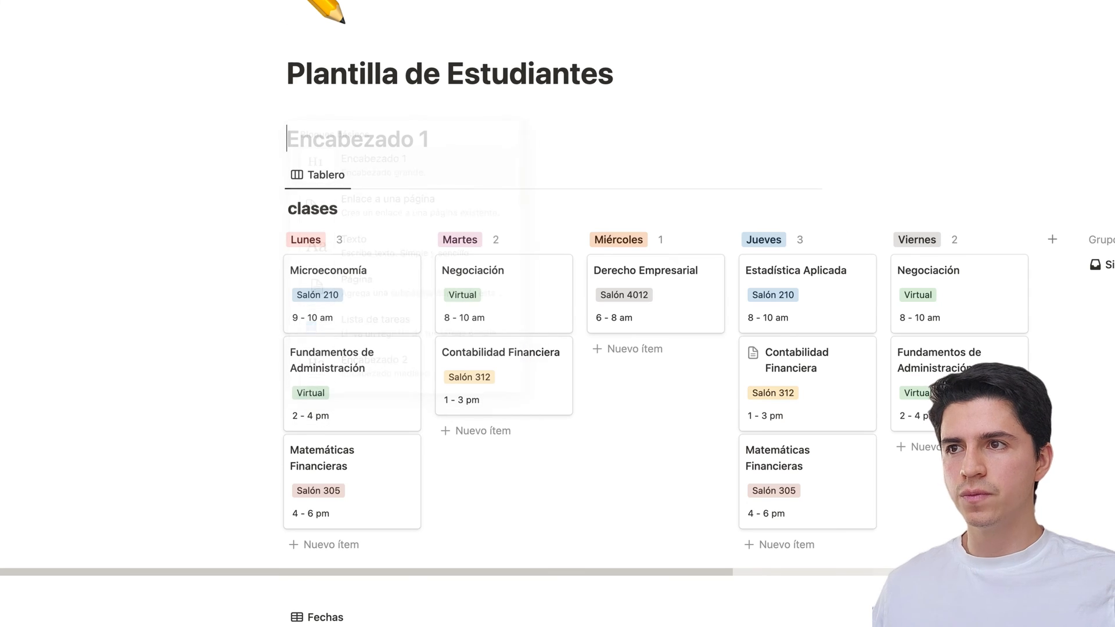
key("Caps_Lock")
type("H")
key("Caps_Lock")
type("orario")
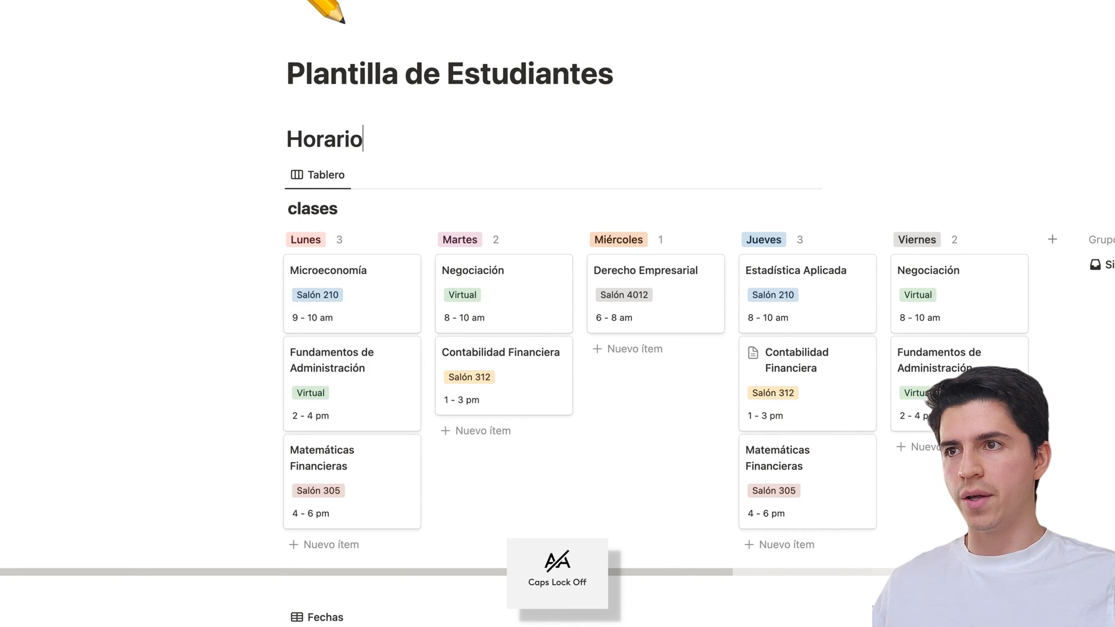
Insert a linked view of the clases database between the class board and the entregas table.
scroll(372, 499, "down", 3)
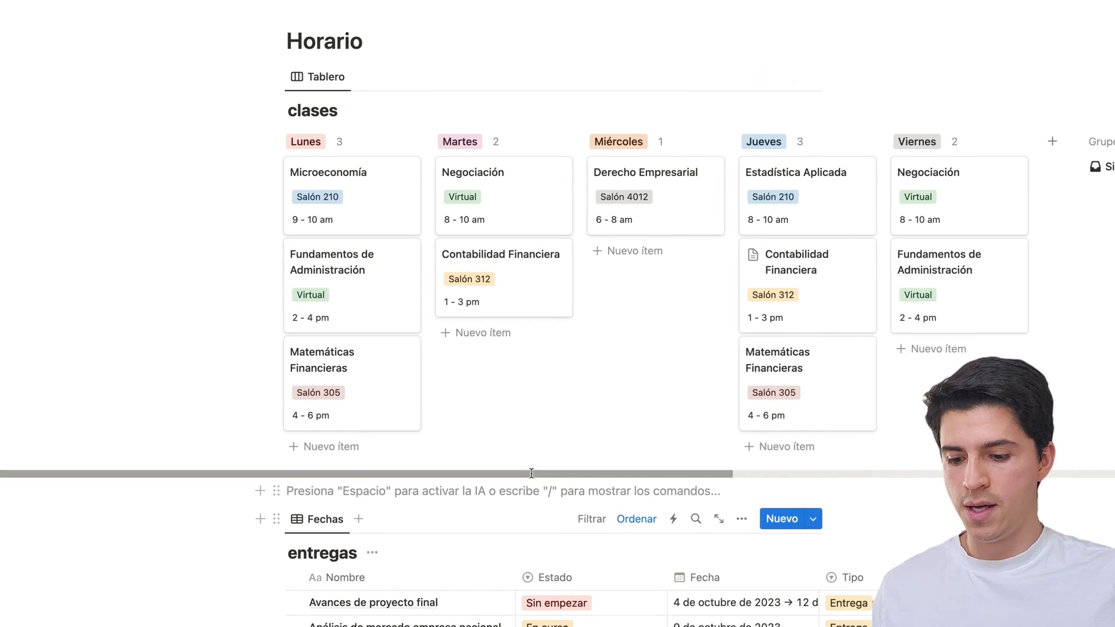
type("/")
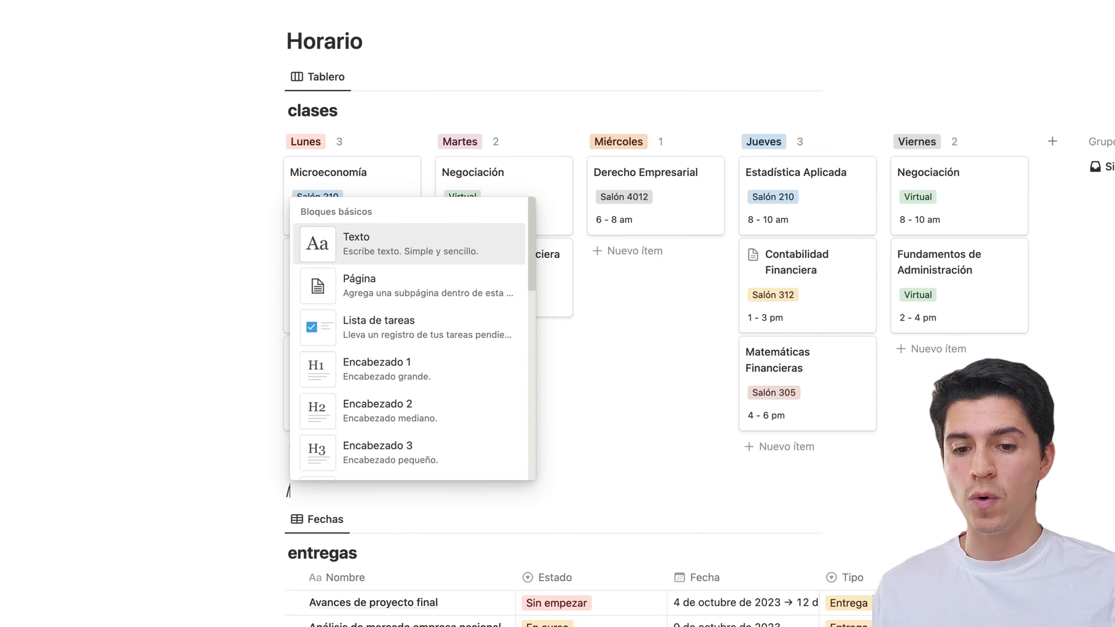
type("vista")
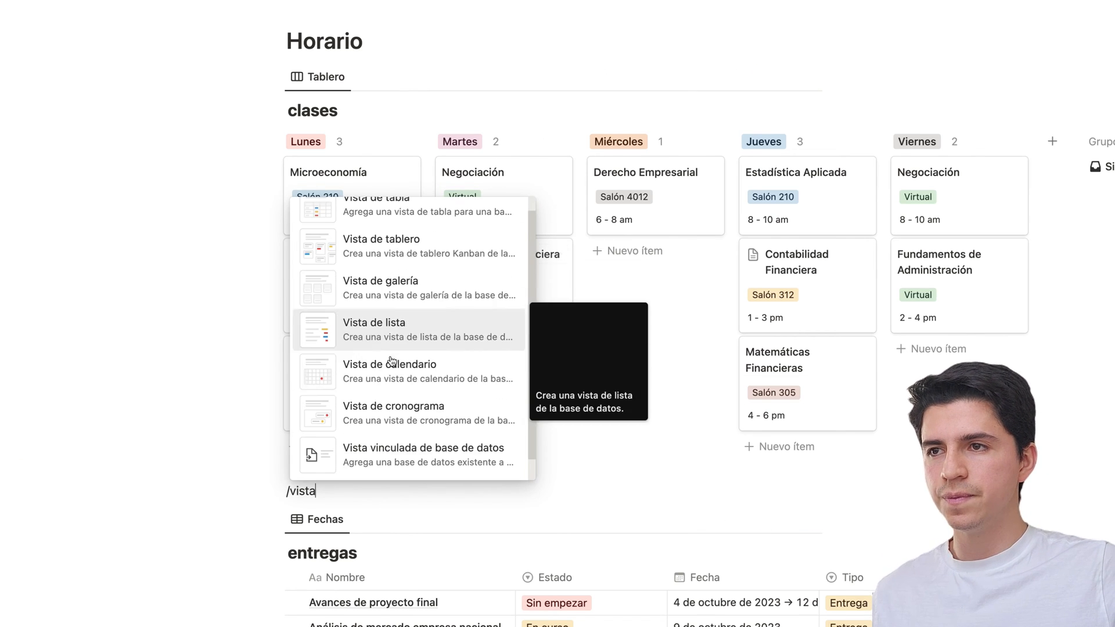
left_click(420, 458)
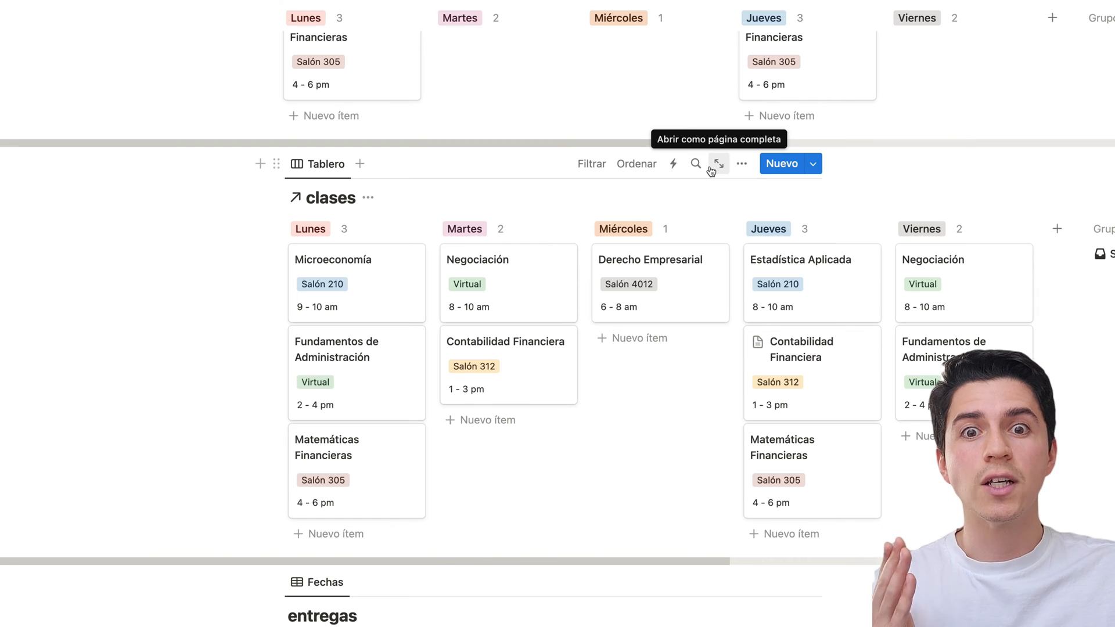
Filter the linked clases view to Tipo Teoría and save the filter for everyone.
left_click(584, 169)
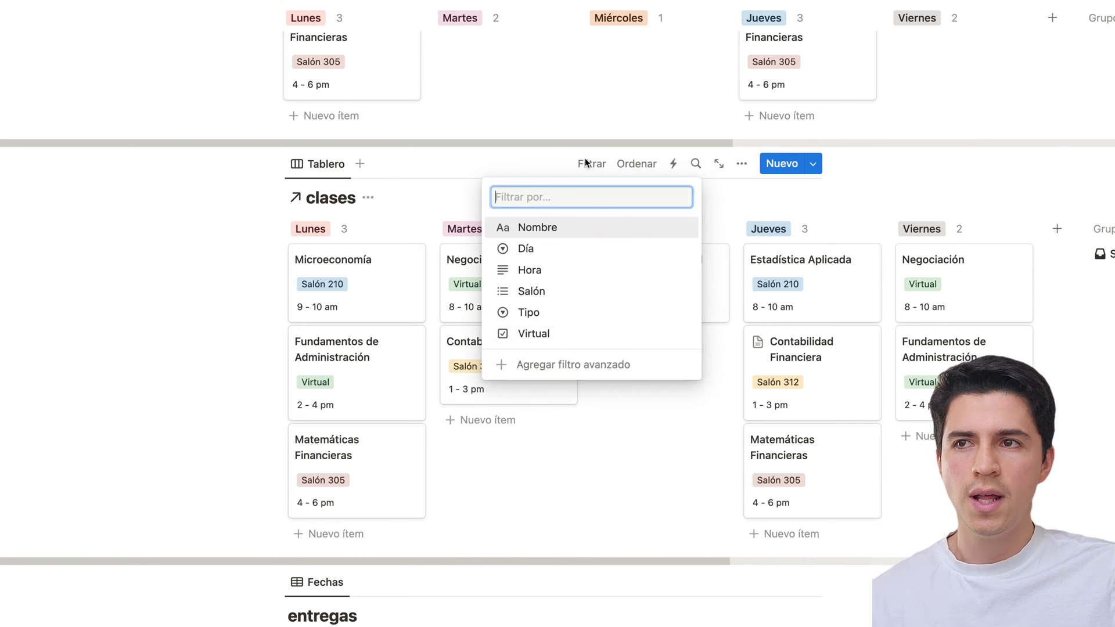
left_click(581, 312)
left_click(268, 329)
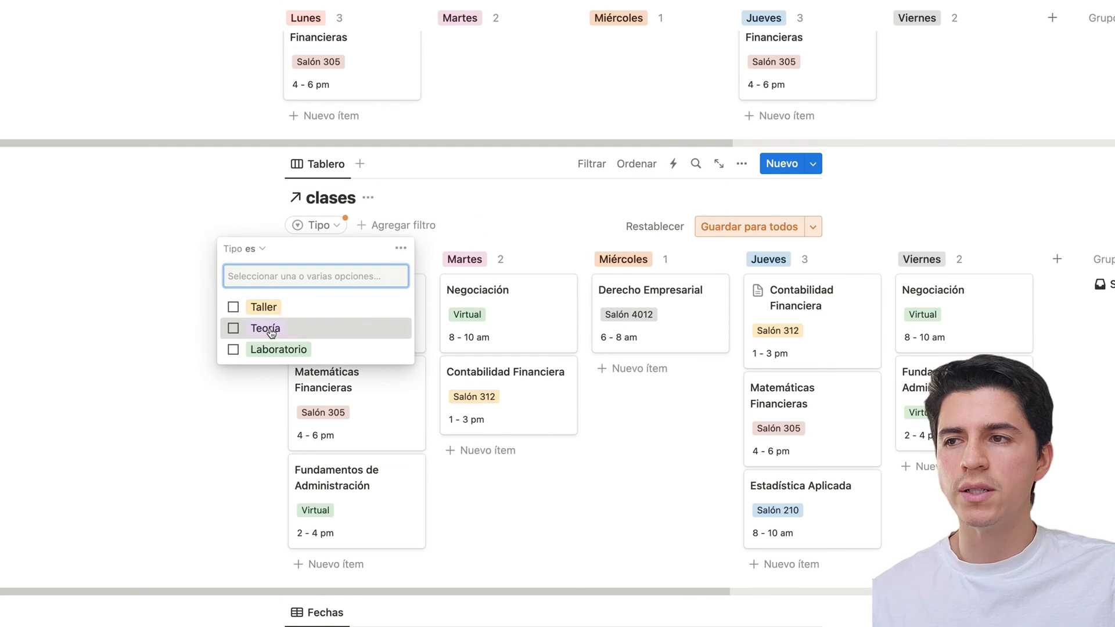
left_click(735, 224)
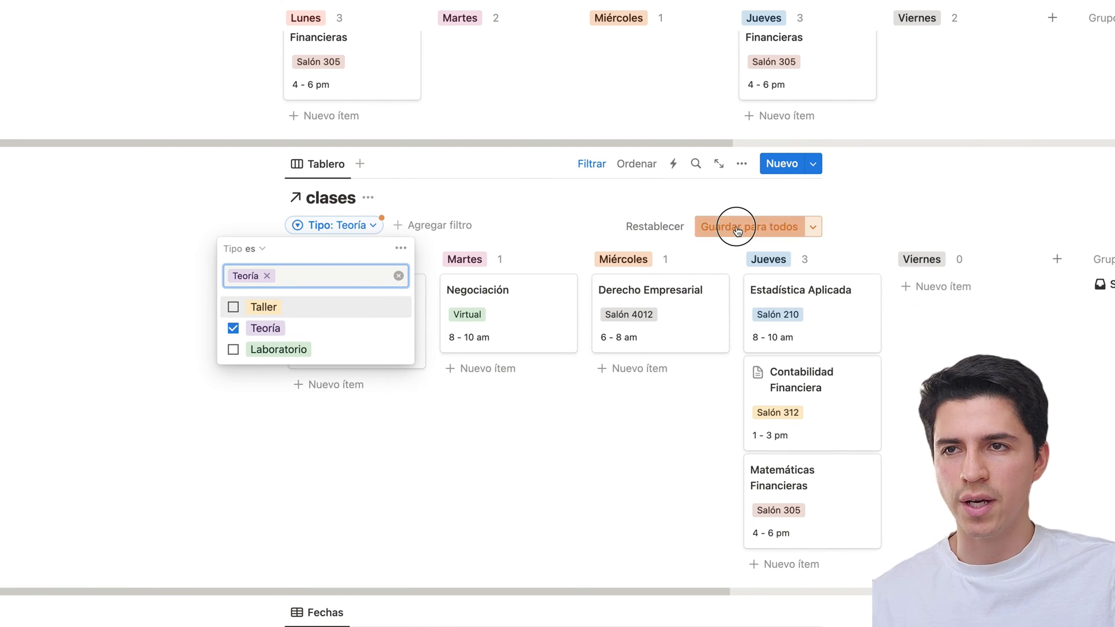
Change the linked clases view's layout to Galería with Portada de la página as the card preview.
left_click(742, 162)
left_click(782, 272)
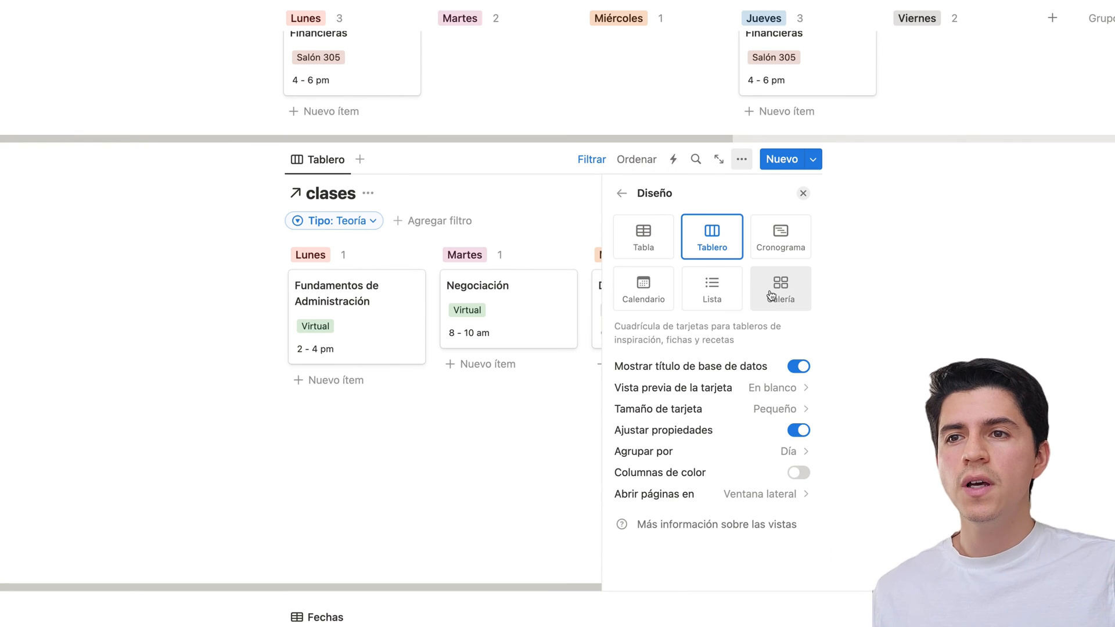
left_click(797, 295)
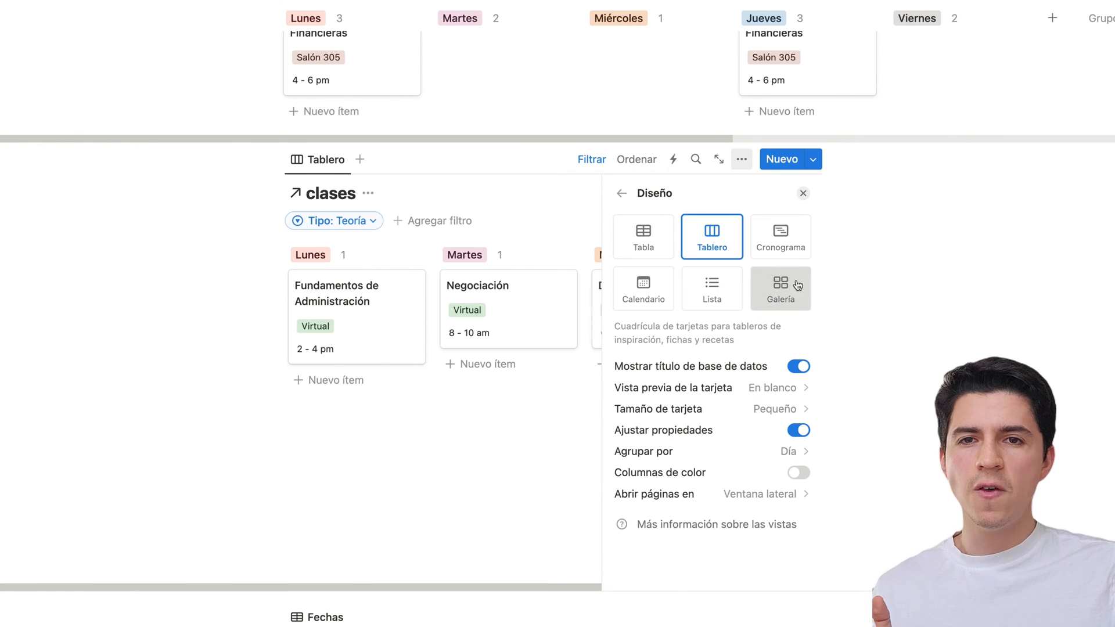
left_click(783, 388)
left_click(763, 435)
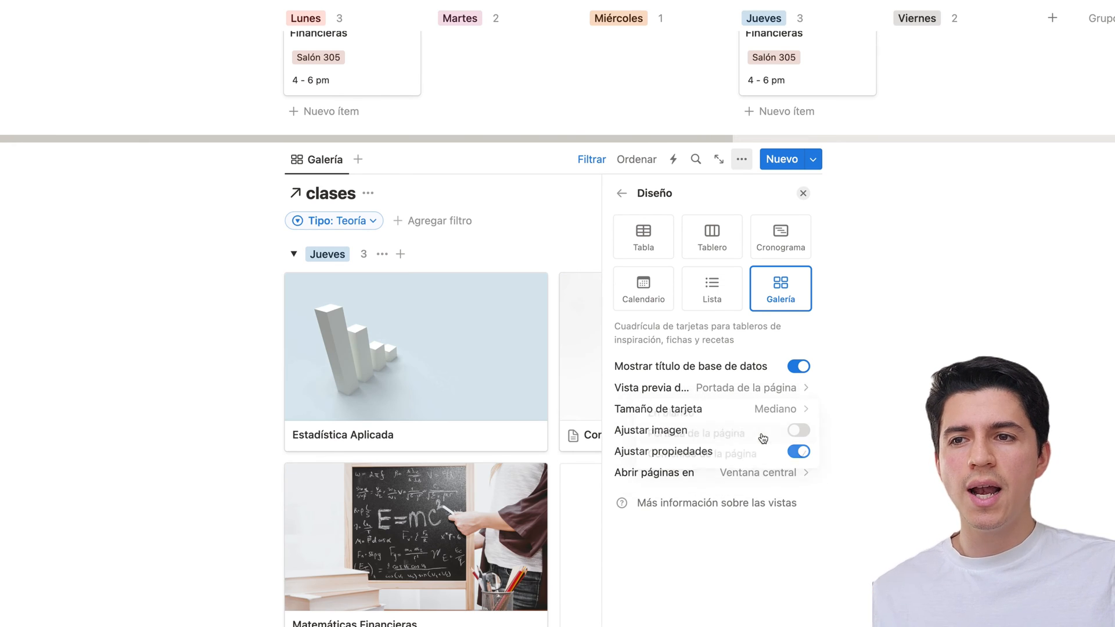
Remove the grouping by Día from the linked clases gallery and close the view options.
left_click(622, 193)
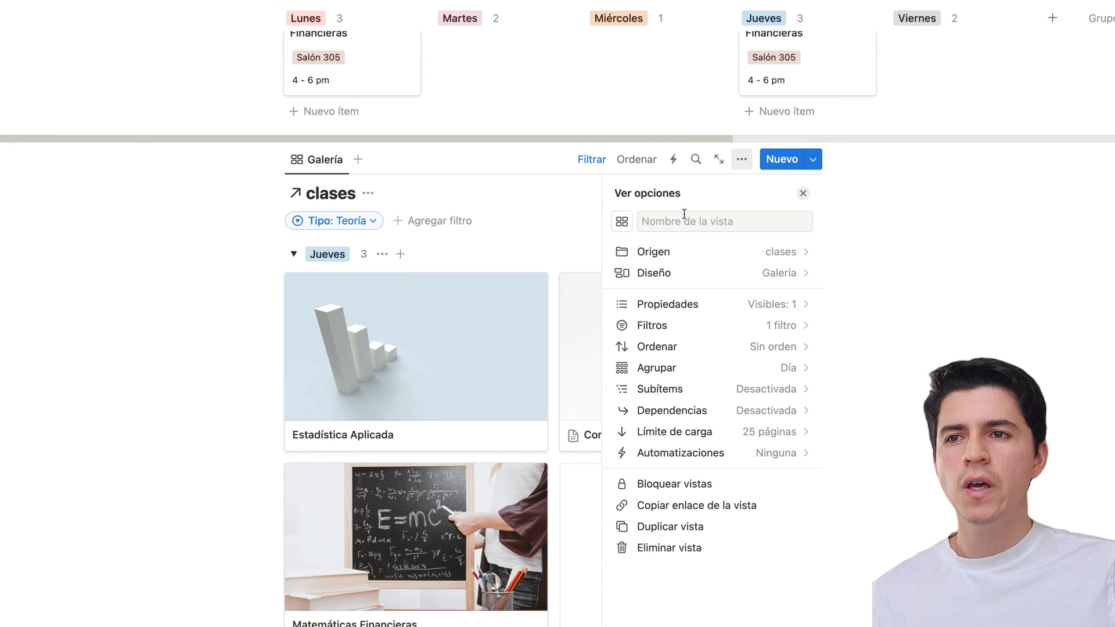
left_click(803, 370)
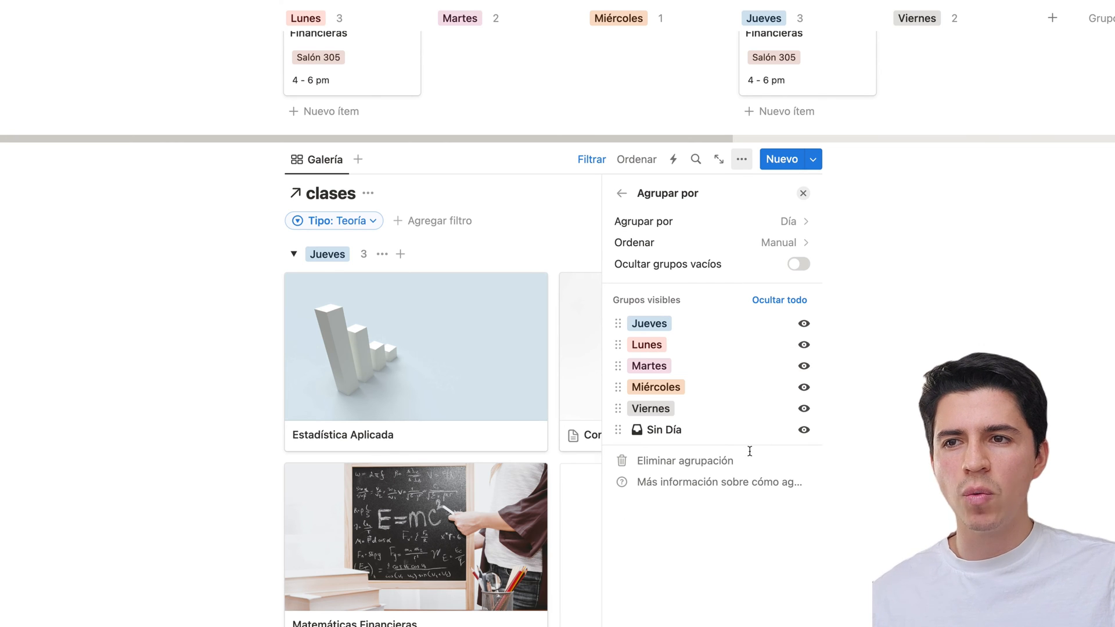
left_click(709, 460)
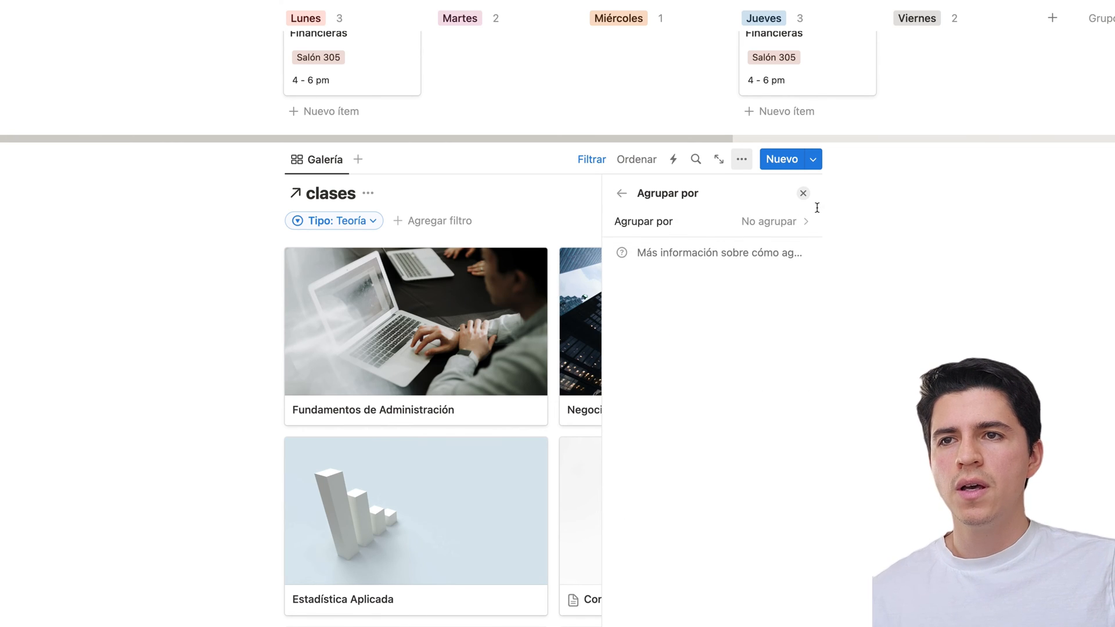
left_click(803, 193)
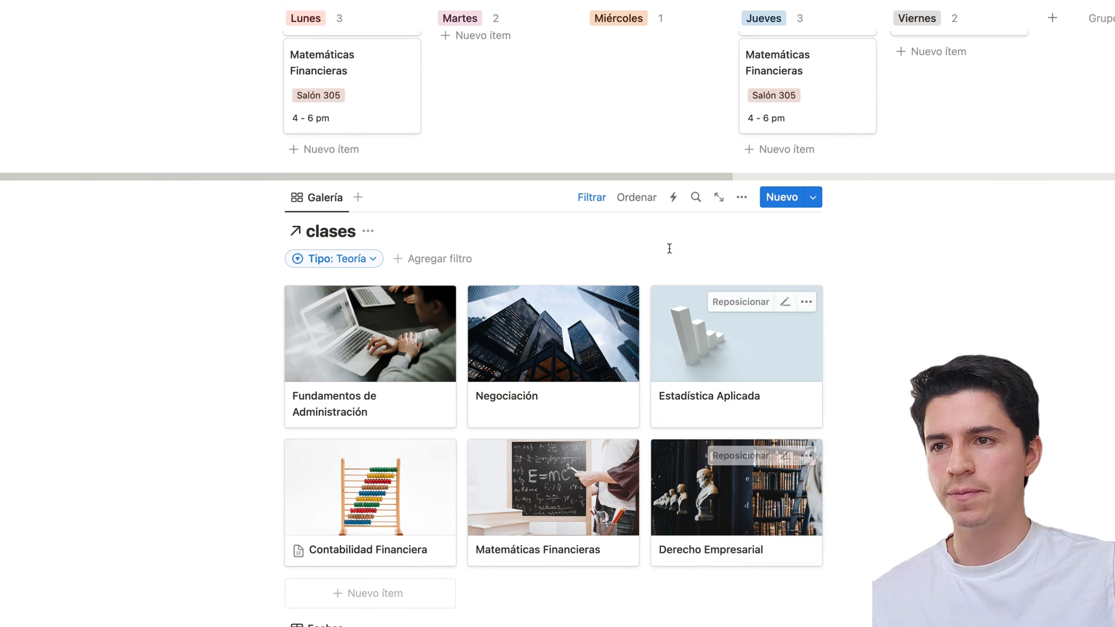
Open the Fundamentos de Administración class page to examine its cover, and close it again.
left_click(391, 391)
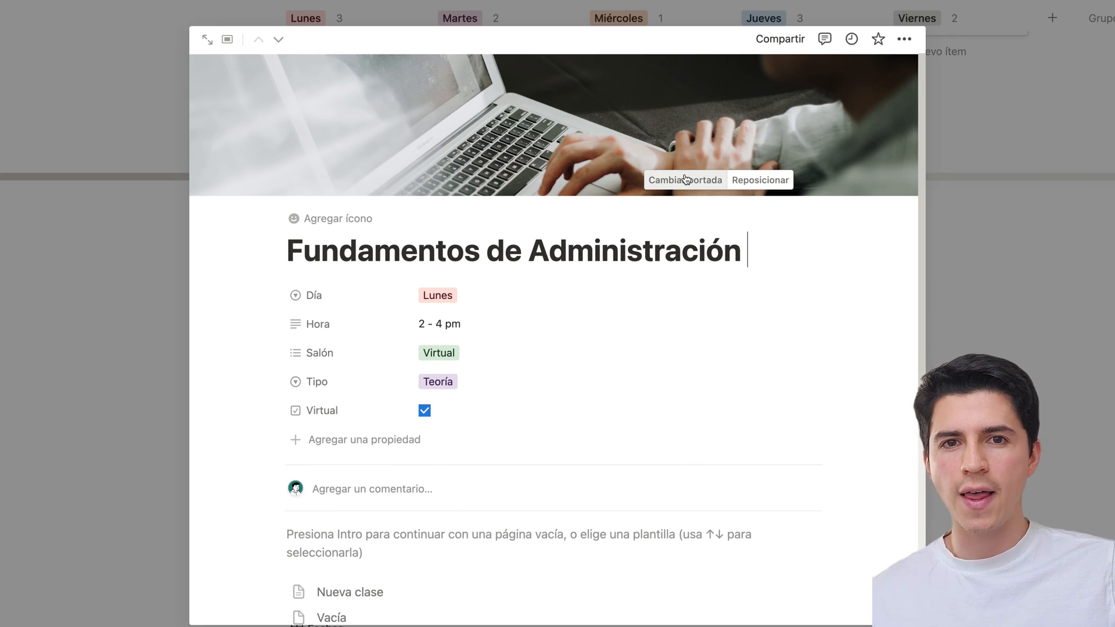
key("Caps_Lock")
key("Escape")
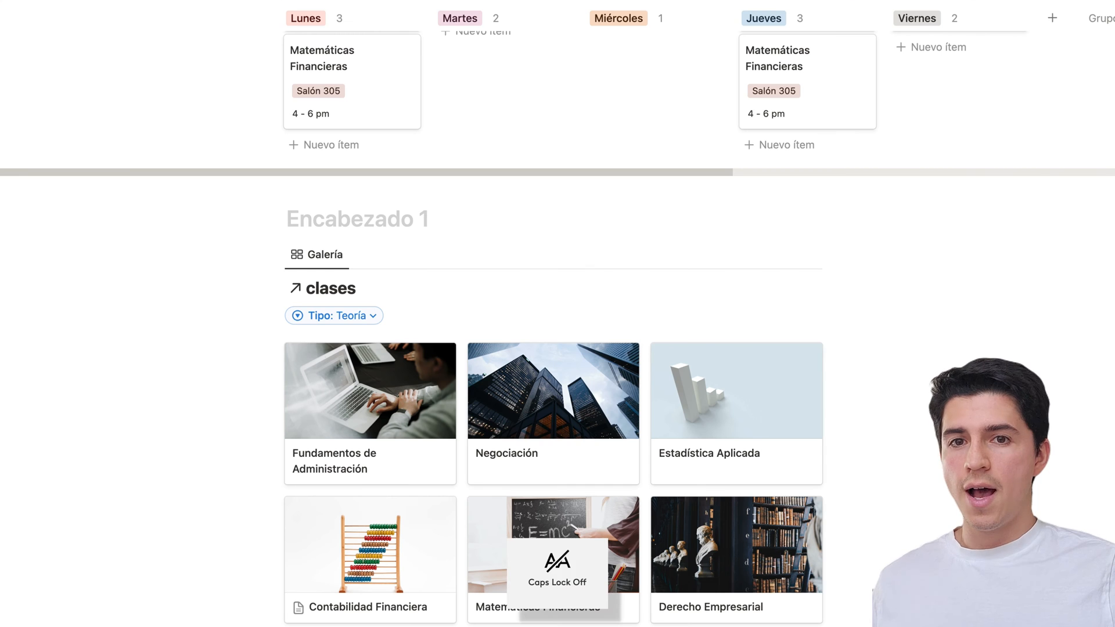
Add an Encabezado 1 block reading "Notas" above the linked clases gallery.
key("Caps_Lock")
type("N")
key("Caps_Lock")
type("otas")
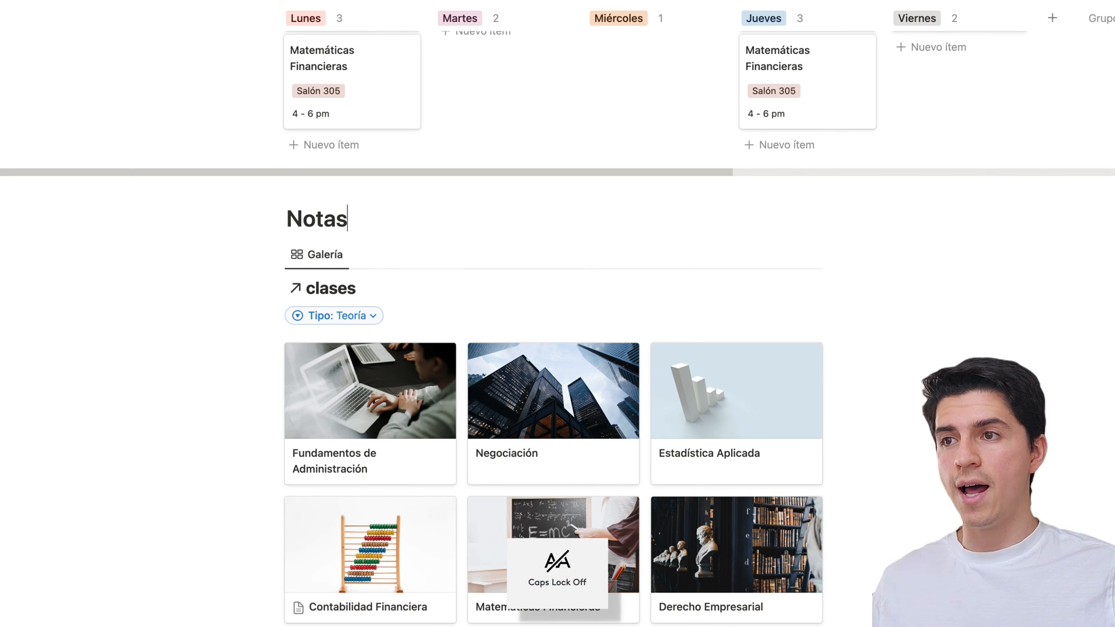
Change the Fechas view of the entregas database to the Cronograma layout.
scroll(552, 262, "down", 5)
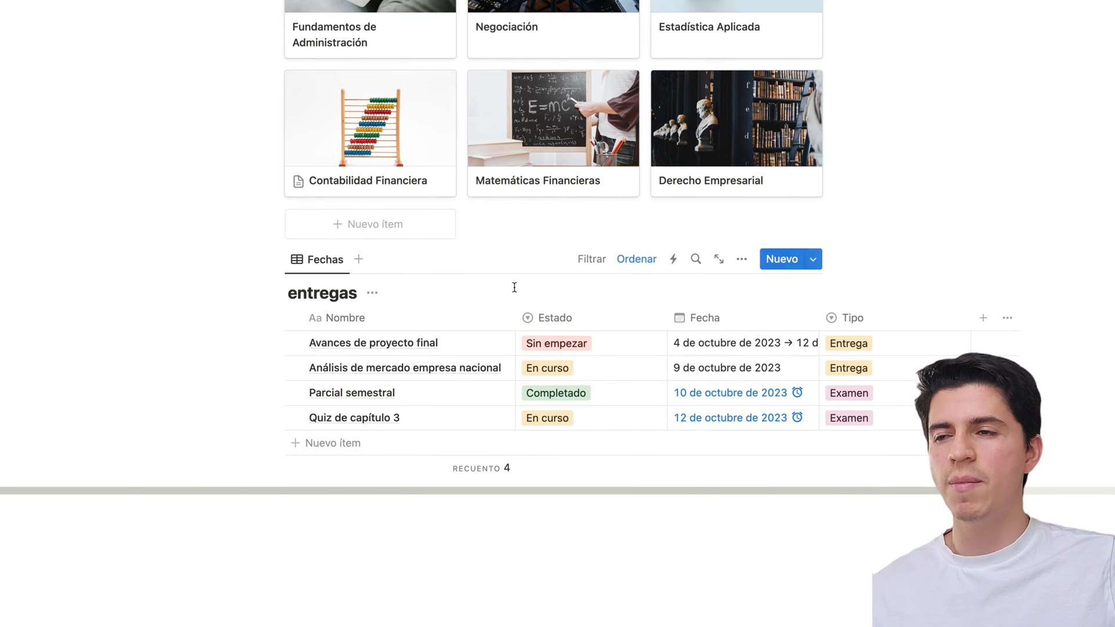
left_click(743, 260)
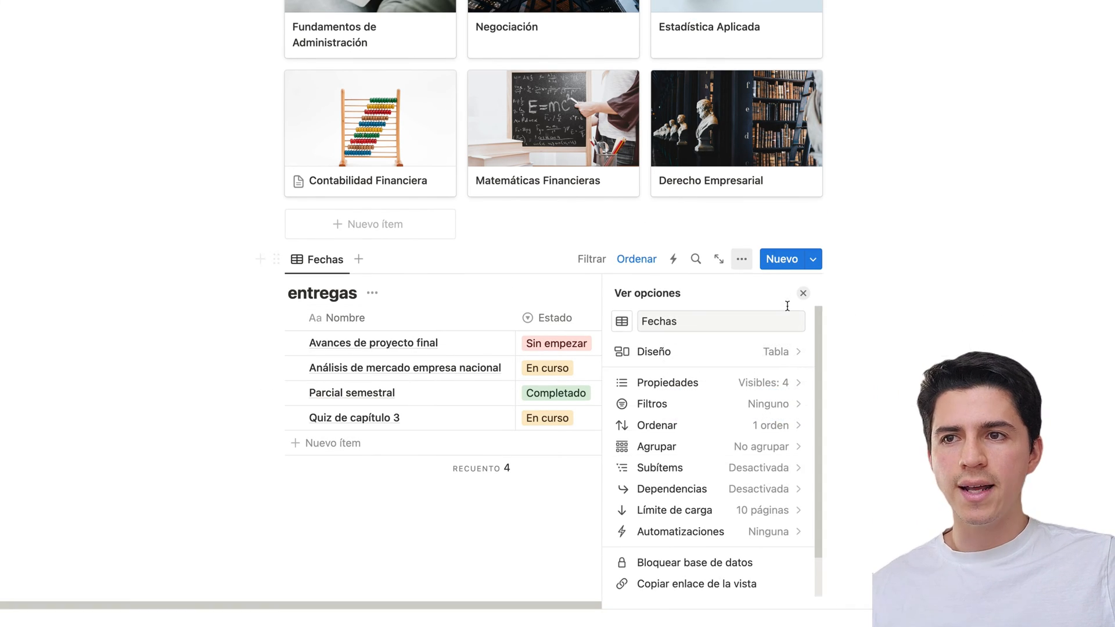
left_click(773, 351)
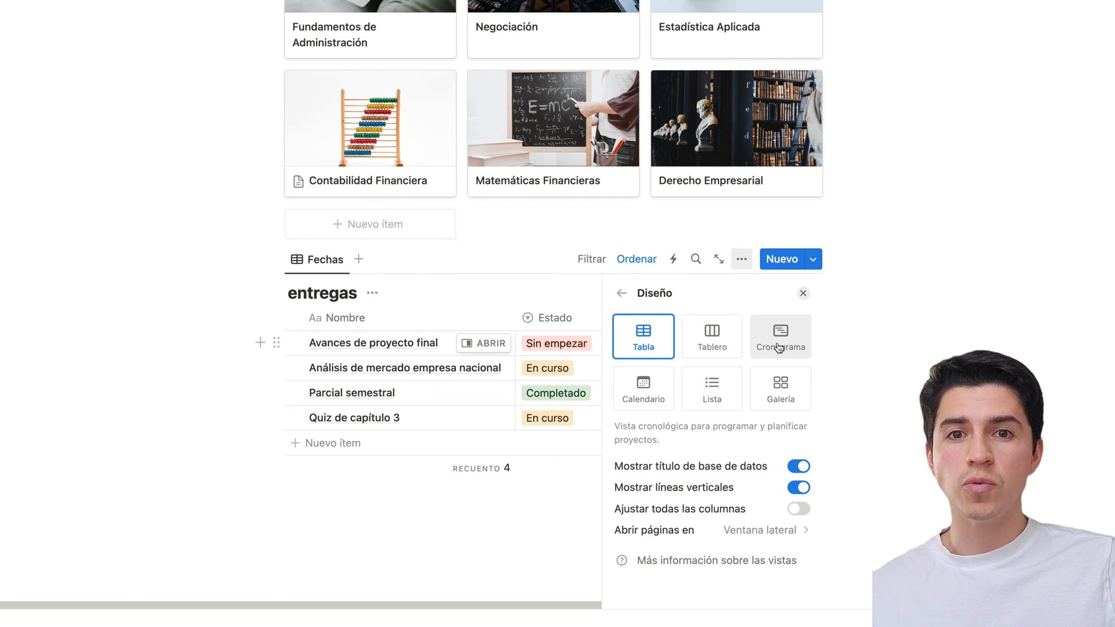
left_click(779, 348)
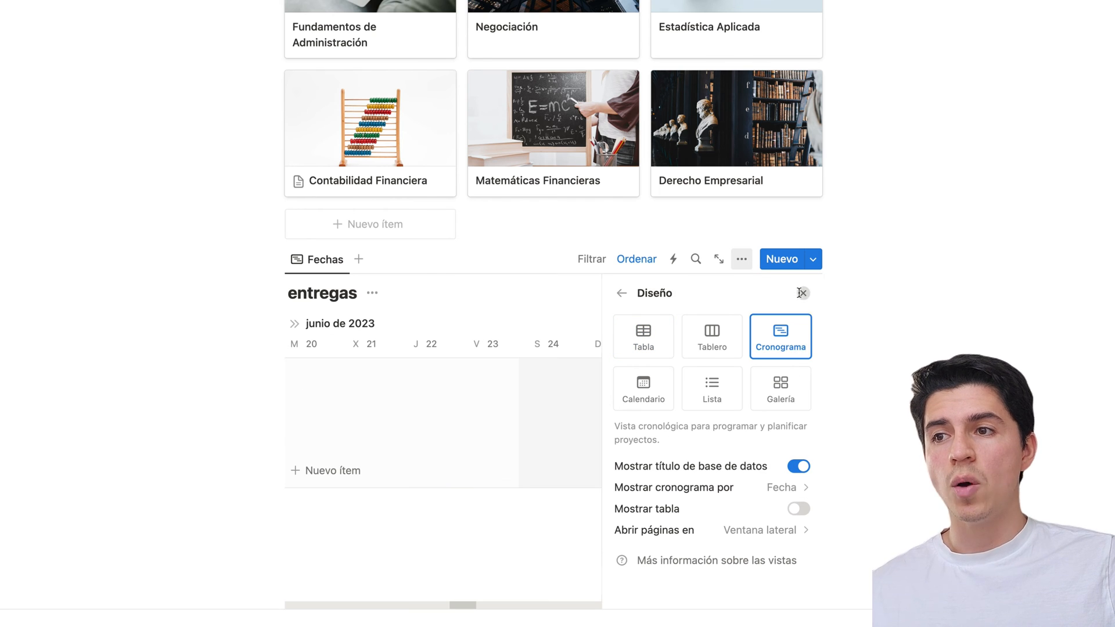
left_click(802, 294)
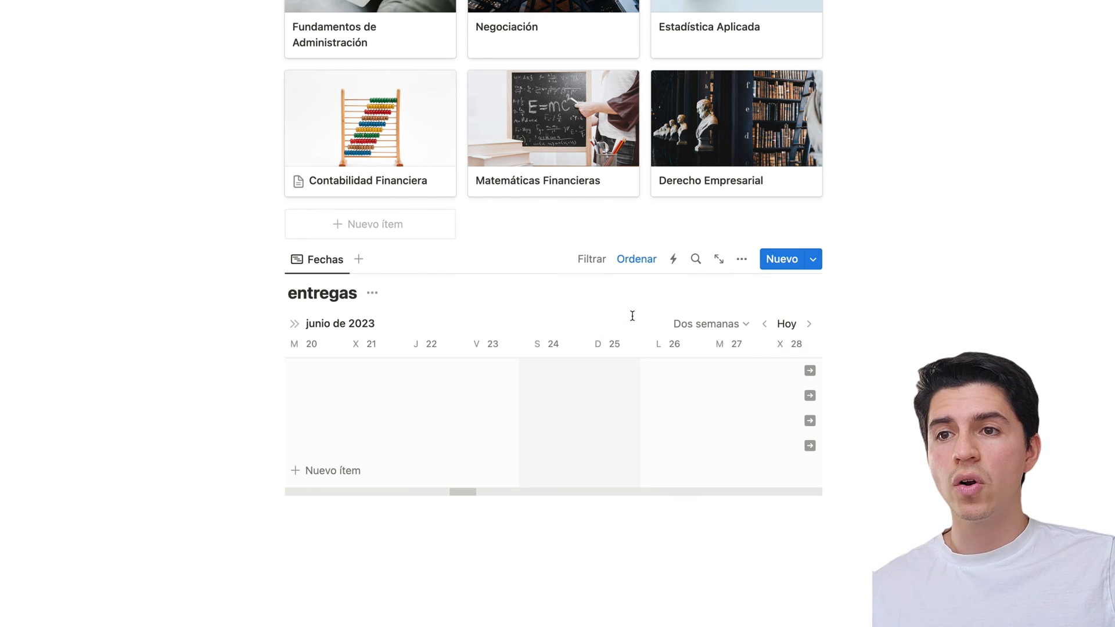
Show the table beside the entregas timeline and bring the current October dates into view.
left_click(294, 324)
left_click(1079, 324)
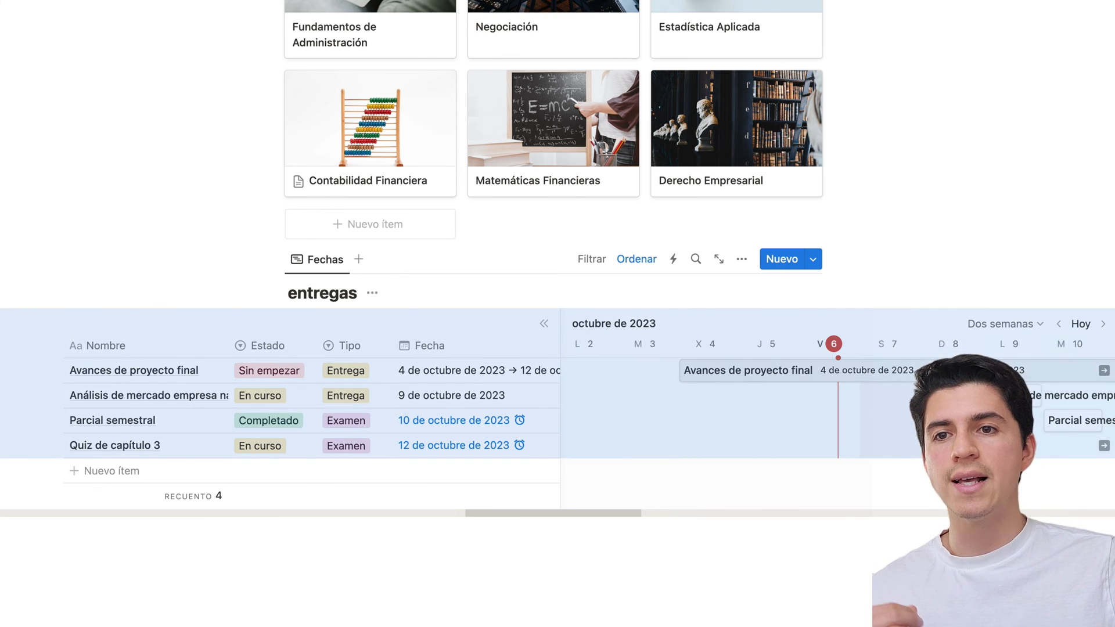
left_click_drag(616, 514, 645, 515)
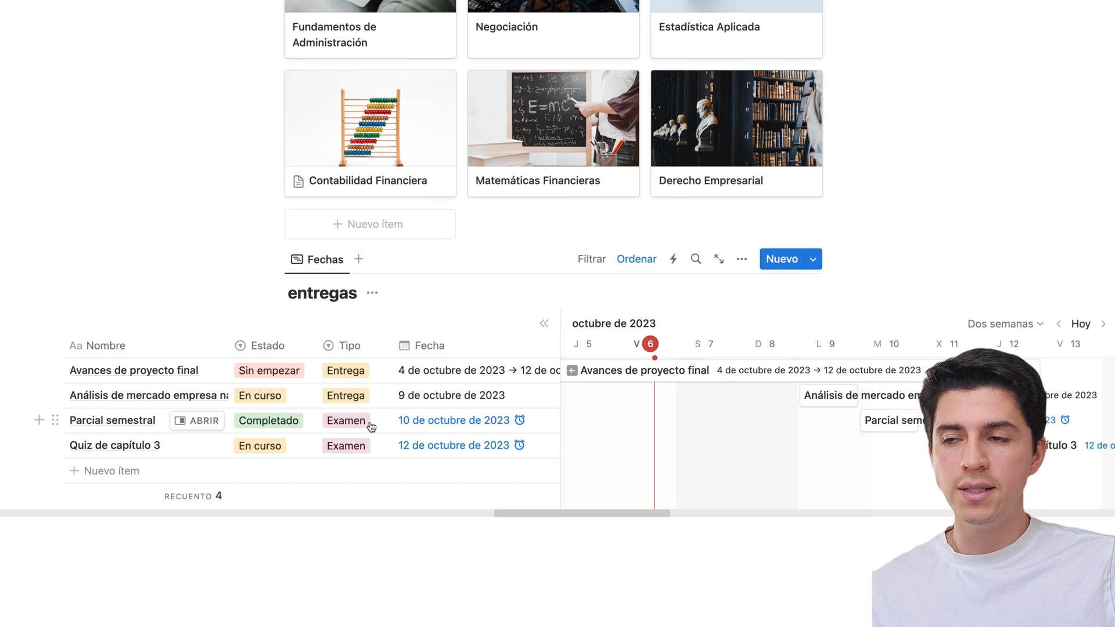
left_click_drag(618, 510, 630, 510)
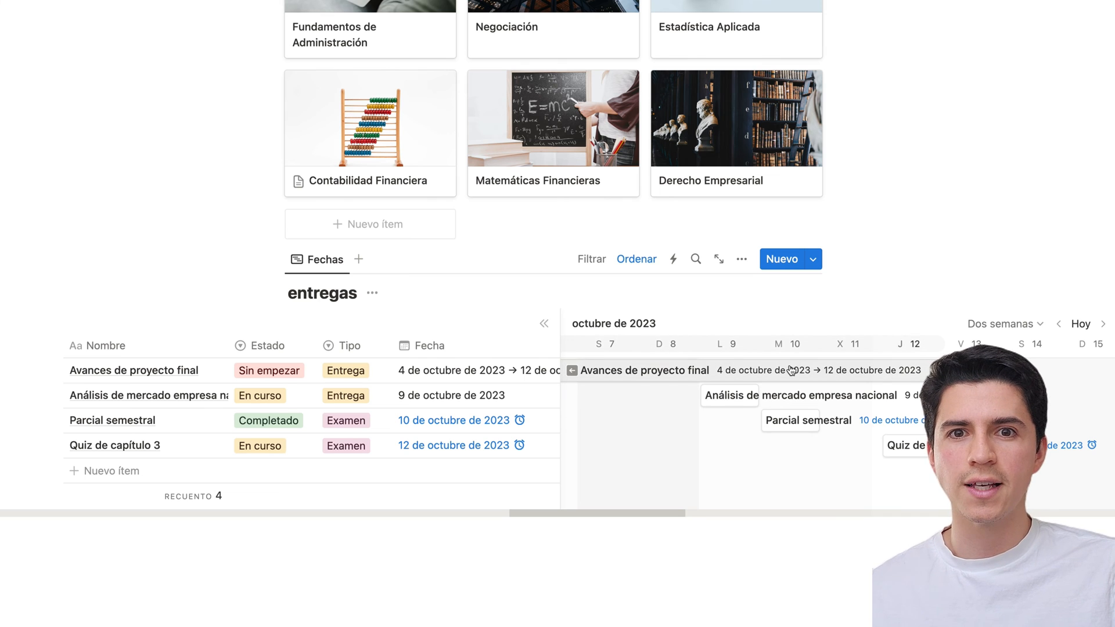
Set the entregas timeline's sort order to Fecha, Ascendente.
scroll(633, 371, "up", 2)
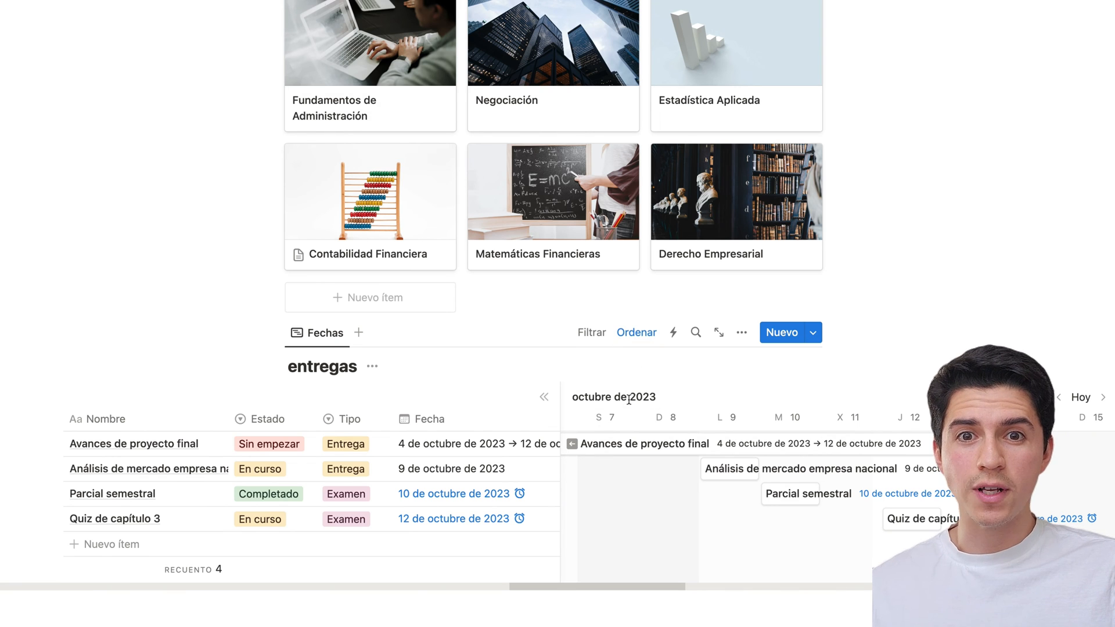
left_click(649, 333)
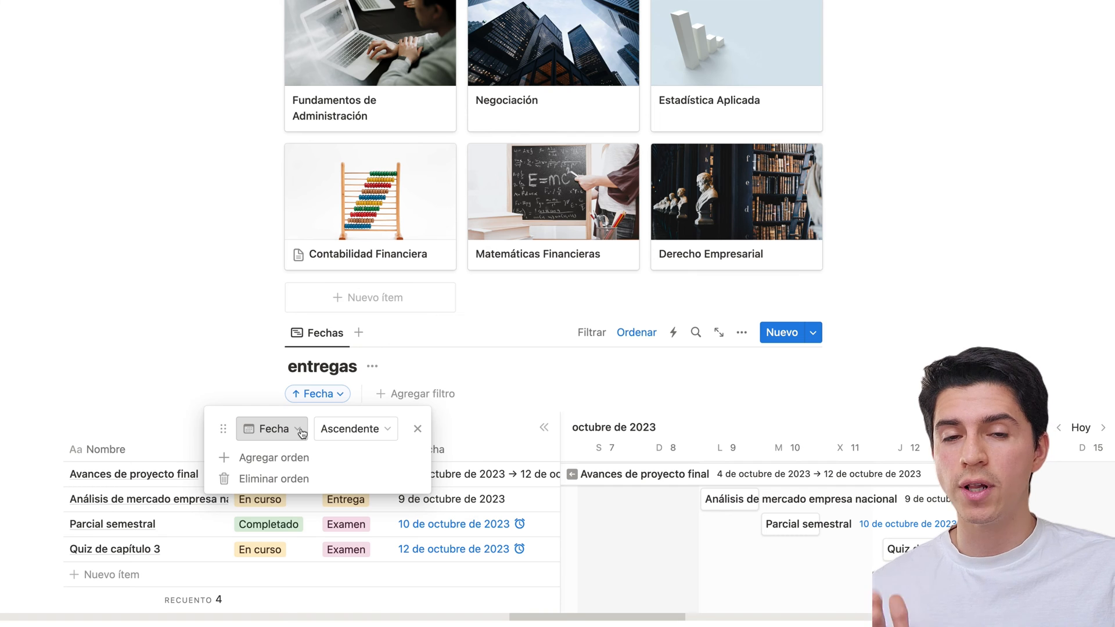
left_click(332, 430)
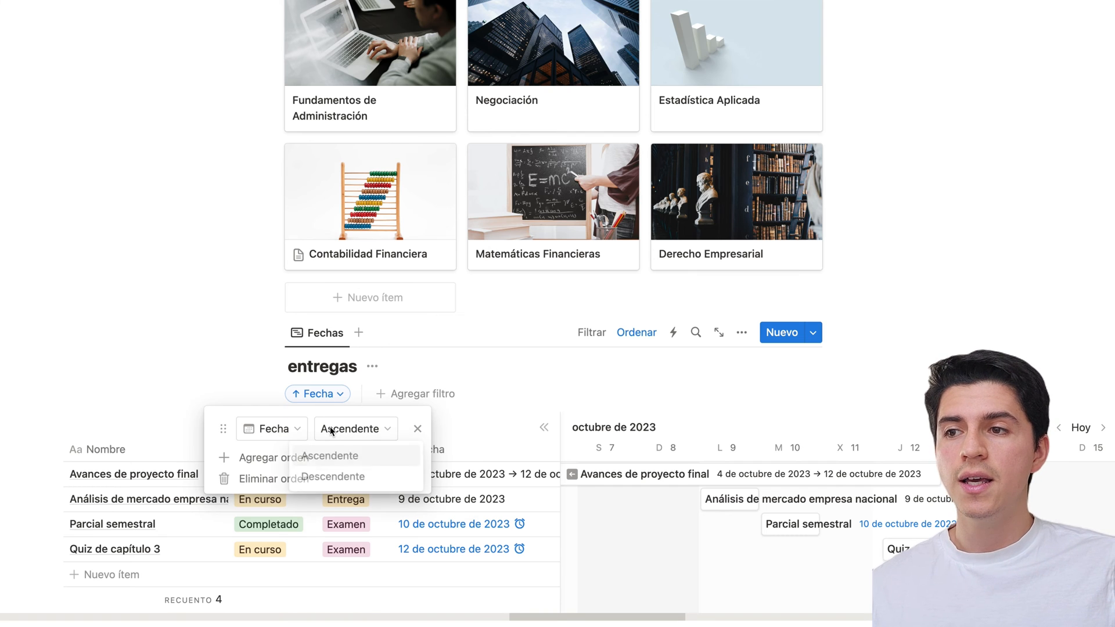
left_click(349, 457)
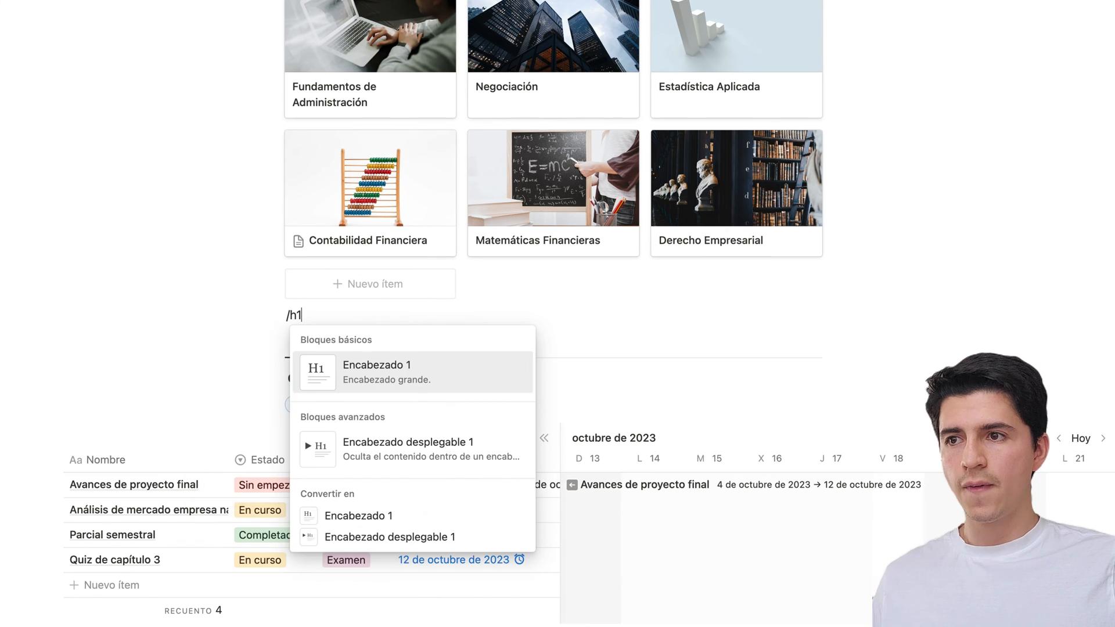
Insert an Encabezado 1 block reading "Cronograma de Entregas" above the entregas timeline.
key("Return")
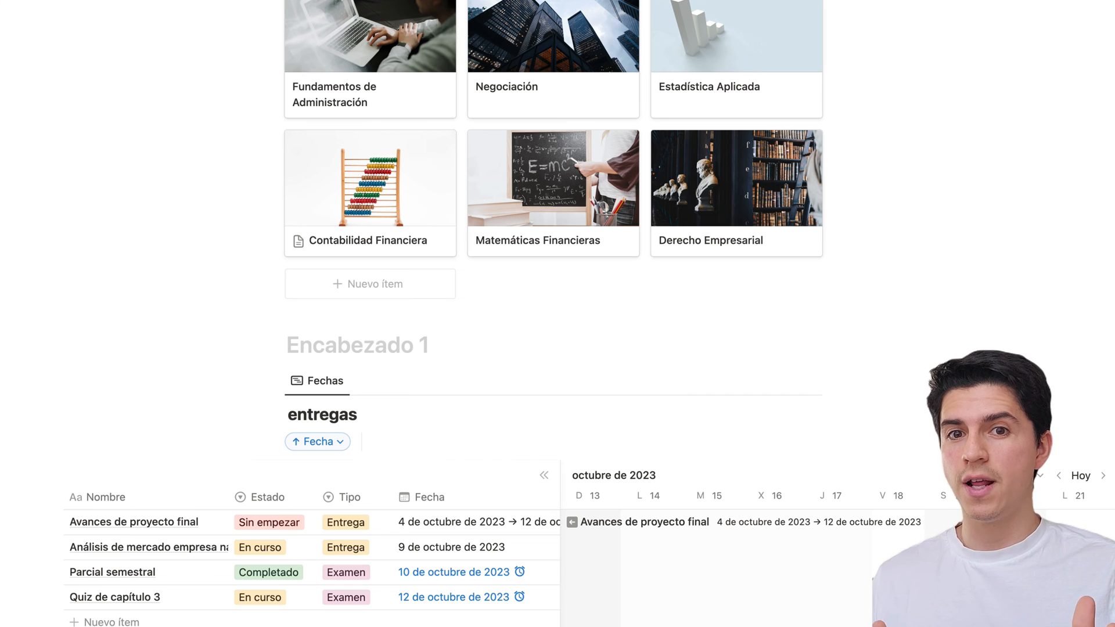
type("C")
key("Caps_Lock")
type("ron")
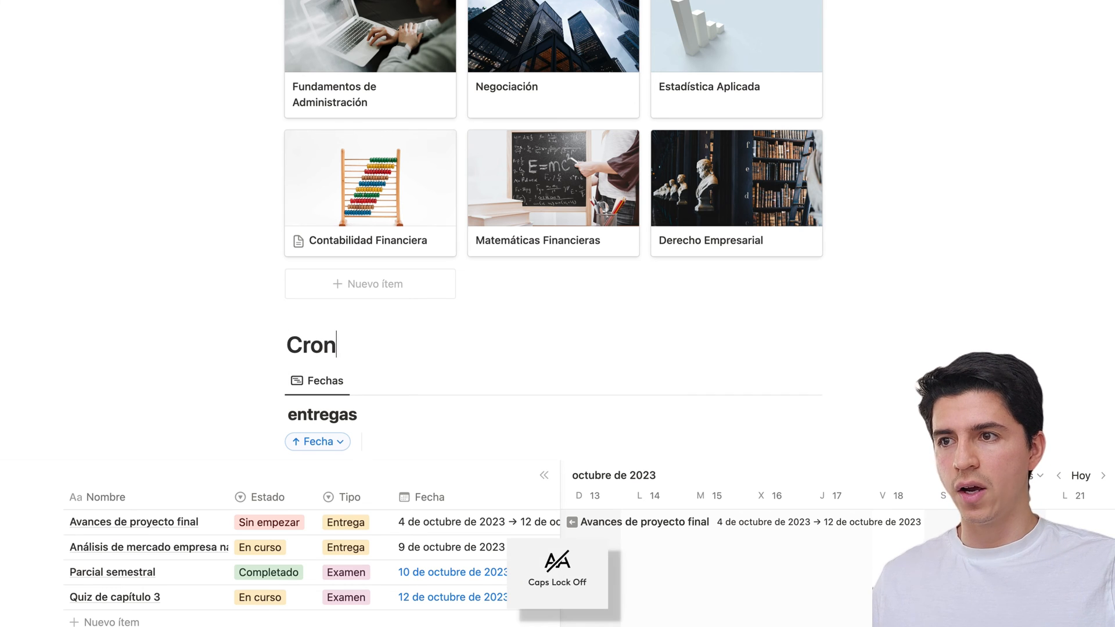
type("ograma de Entregas")
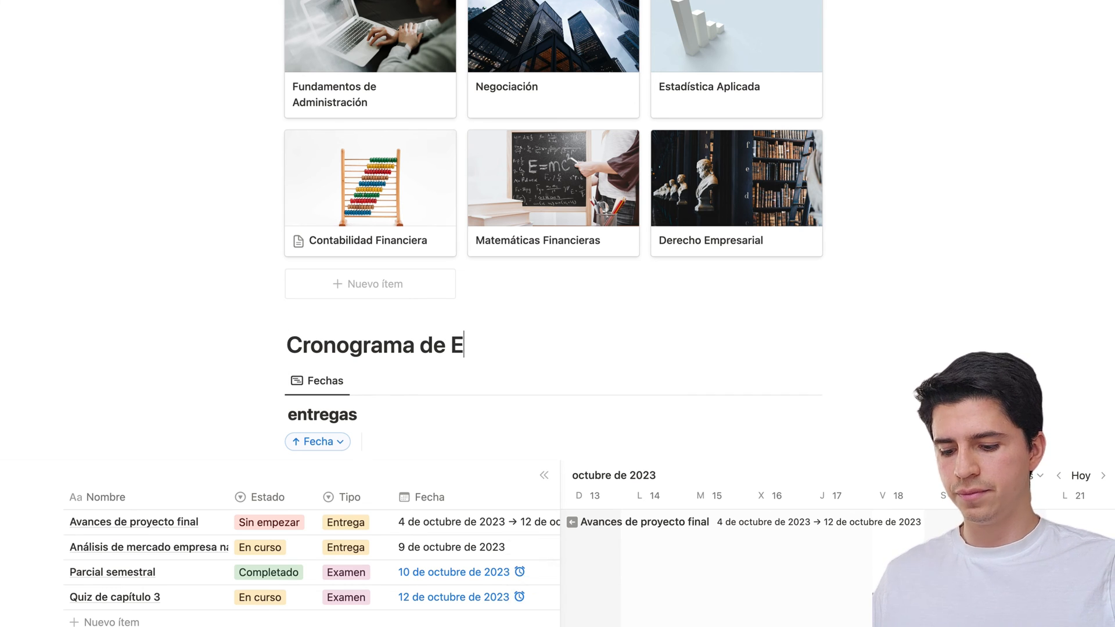
Move the Cronograma de Entregas heading and its entregas timeline directly below the page title, above Horario.
scroll(1028, 282, "down", 2)
scroll(1029, 282, "up", 8)
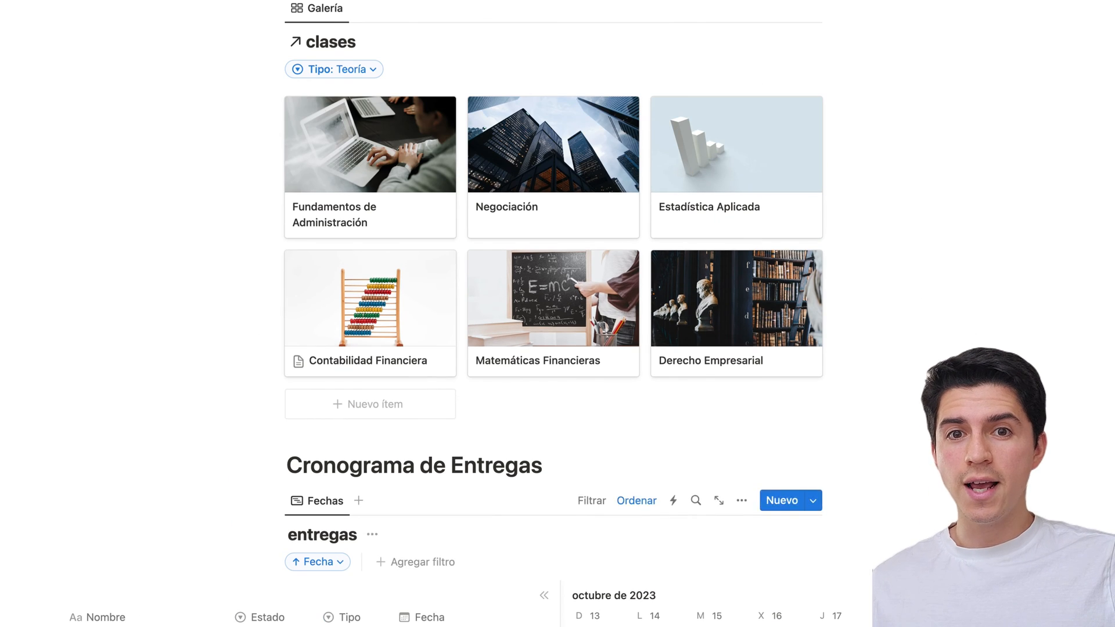
scroll(557, 314, "up", 6)
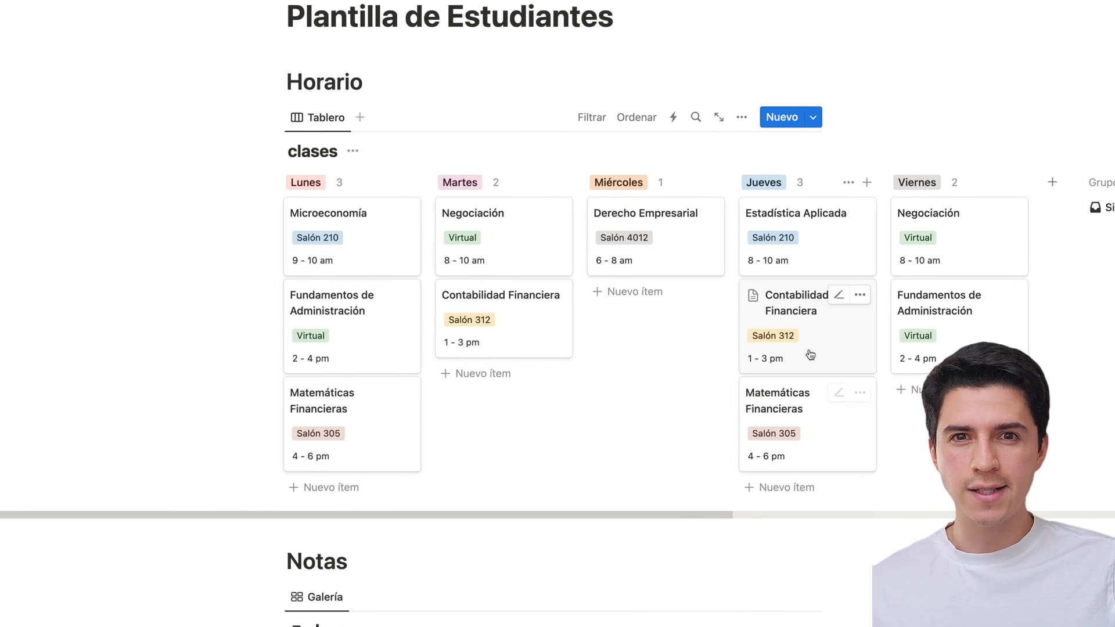
scroll(784, 499, "down", 15)
left_click_drag(610, 517, 300, 209)
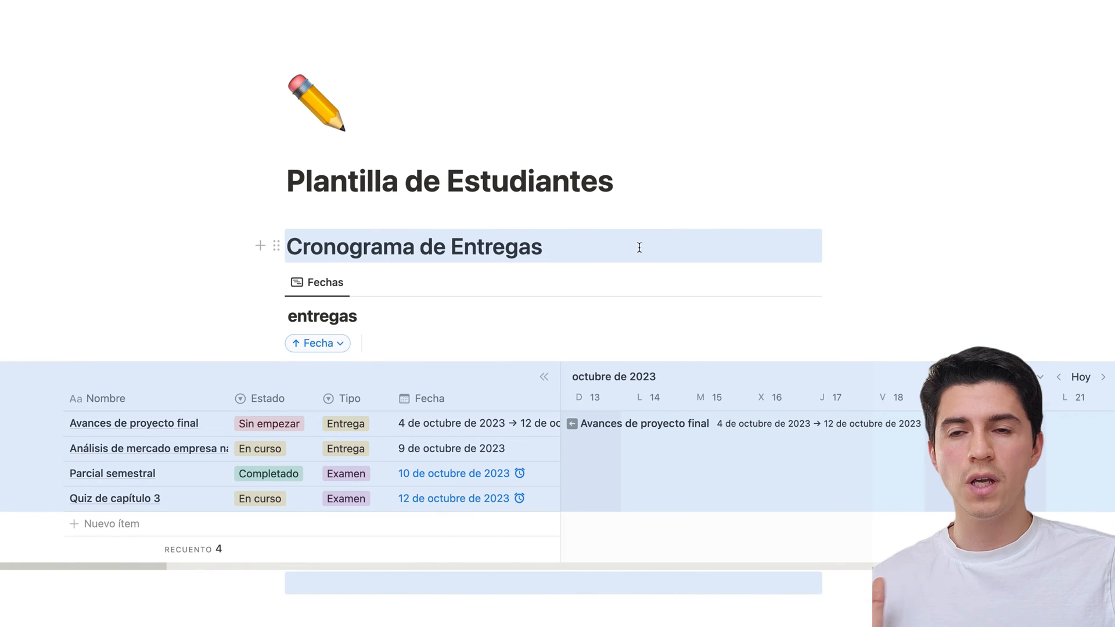
Insert a 2 columnas block in the empty line between the entregas timeline and the Horario heading.
scroll(439, 410, "down", 5)
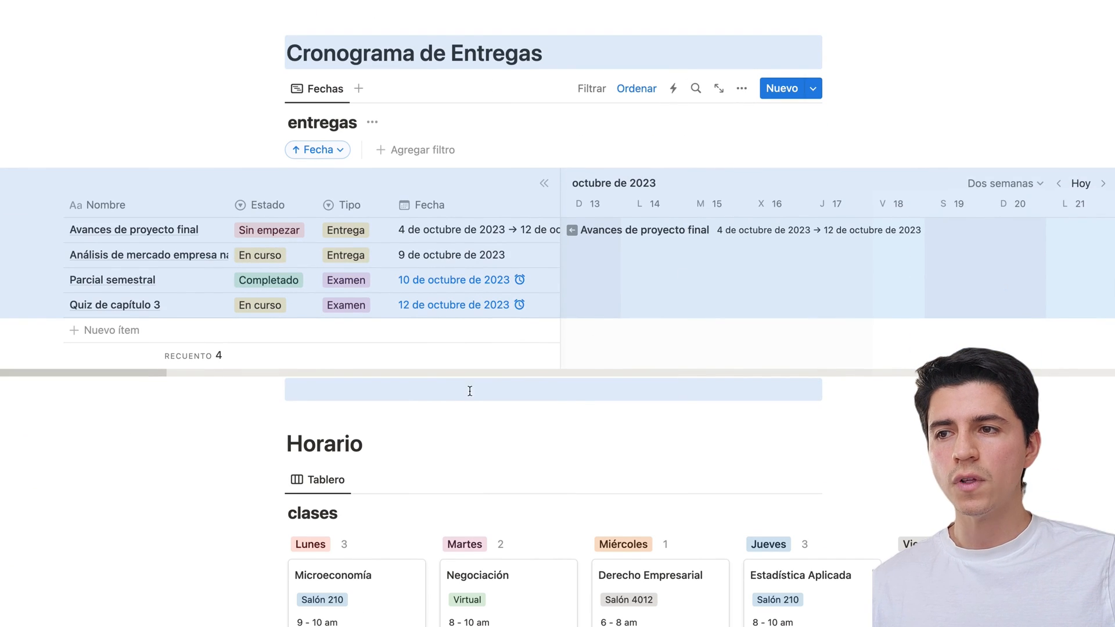
left_click(440, 410)
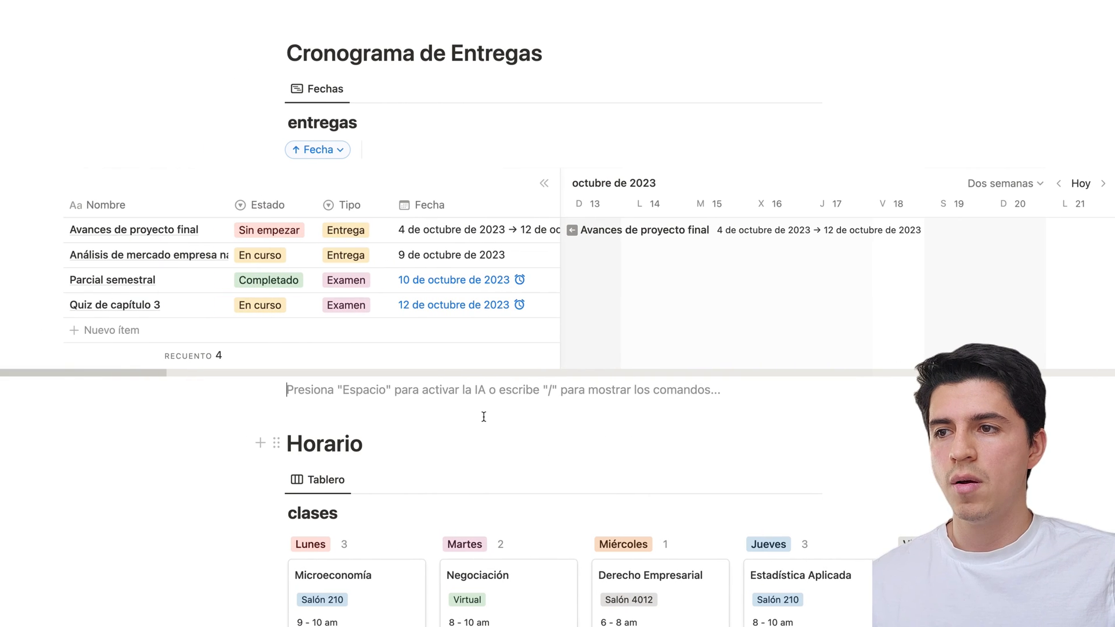
type("/col")
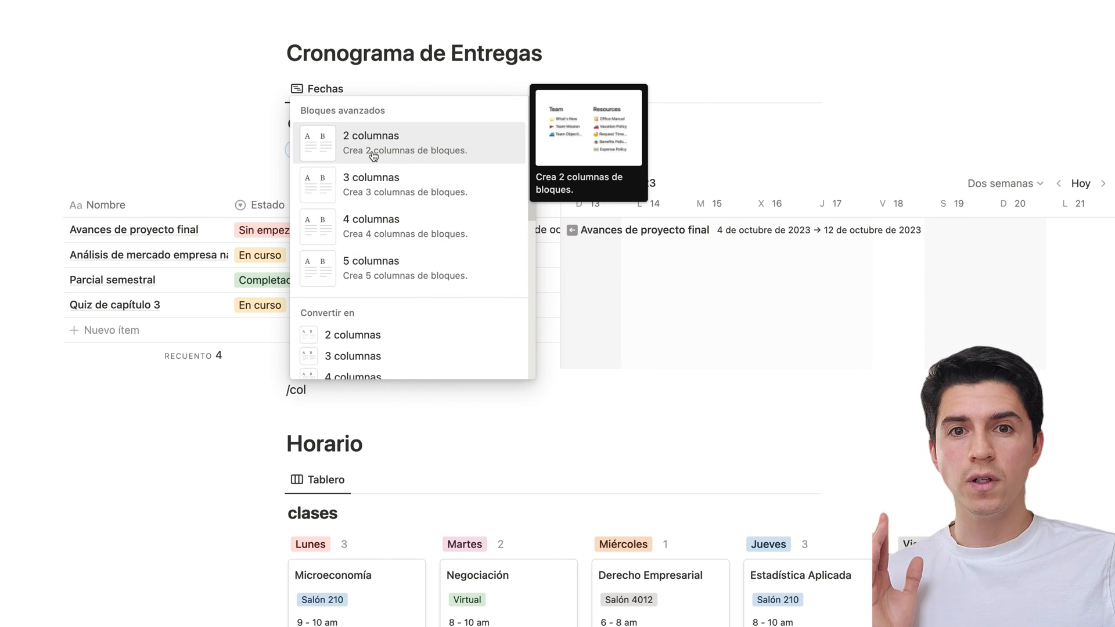
left_click(373, 155)
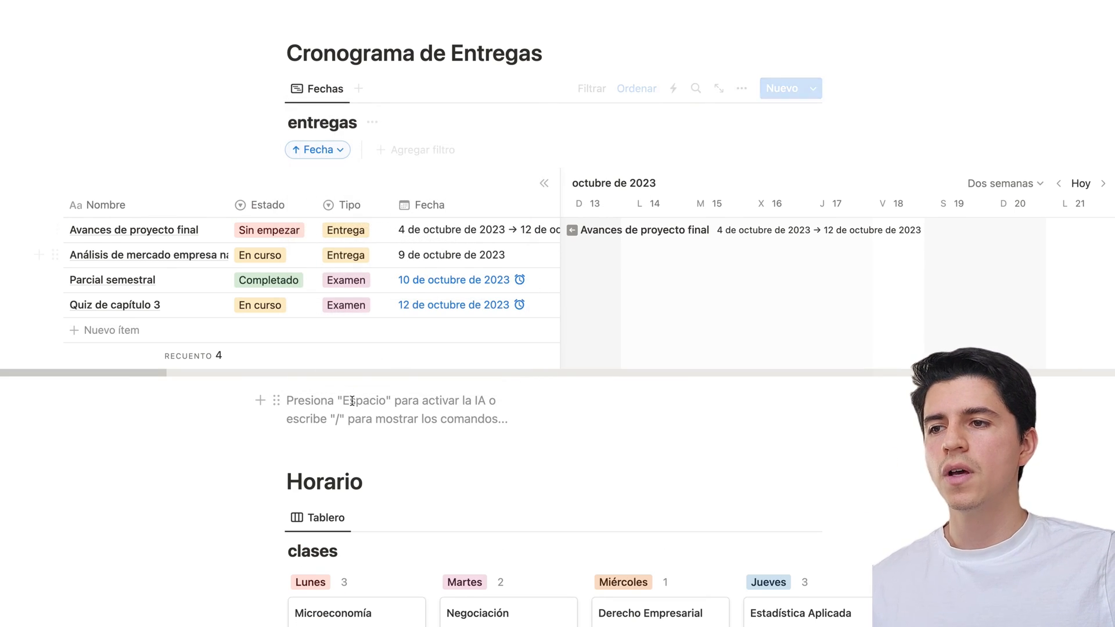
Move the Horario heading and its clases board together into the second column of the two-column block.
scroll(411, 564, "down", 3)
left_click_drag(410, 564, 411, 567)
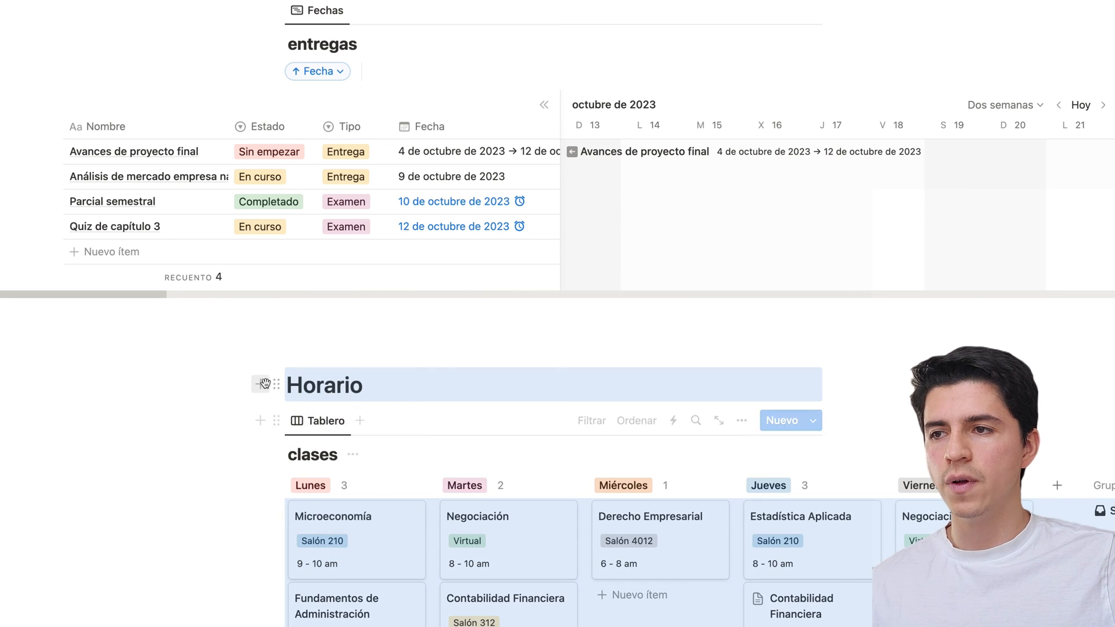
left_click_drag(257, 385, 612, 322)
Move the Notas heading and its clases gallery together into the first column, beside Horario.
scroll(386, 393, "down", 5)
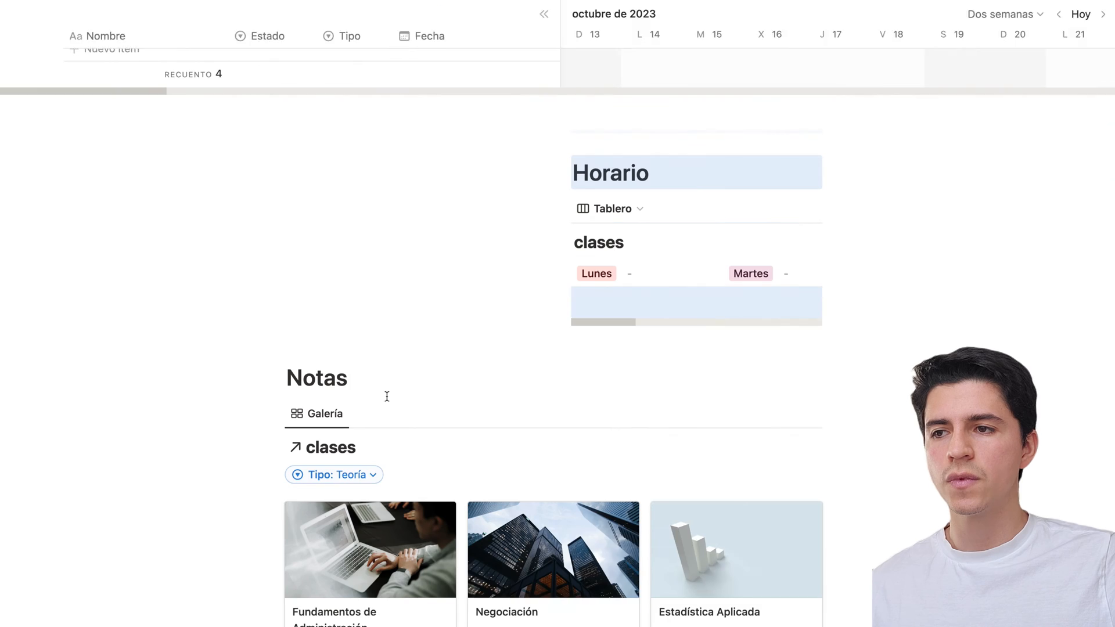
scroll(311, 381, "down", 3)
left_click_drag(324, 356, 344, 498)
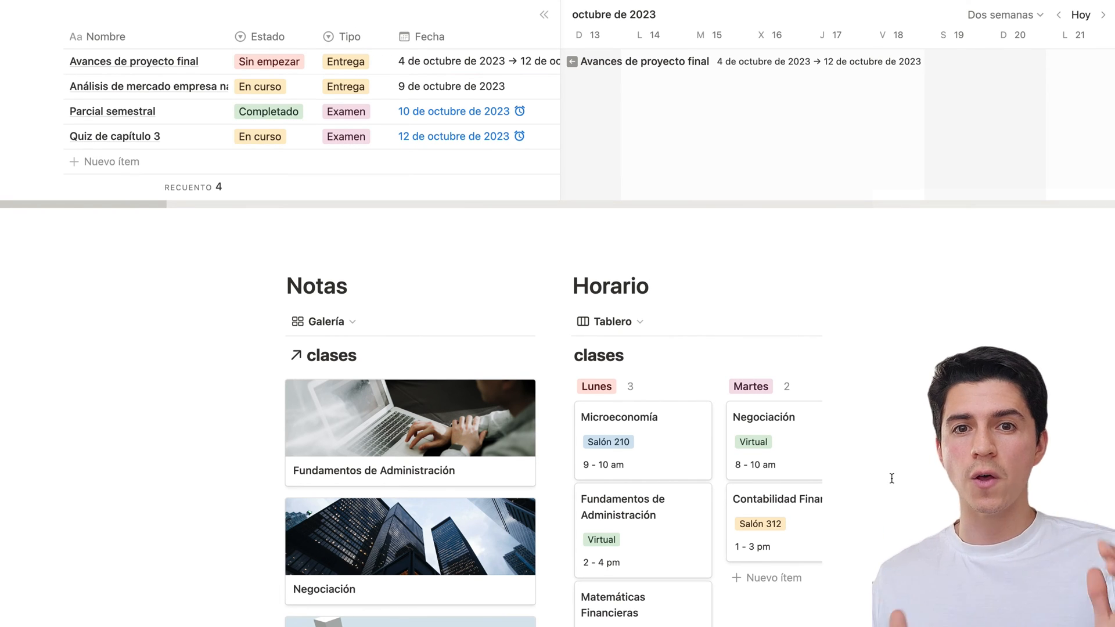
Switch the Plantilla de Estudiantes page to full width.
scroll(927, 458, "up", 5)
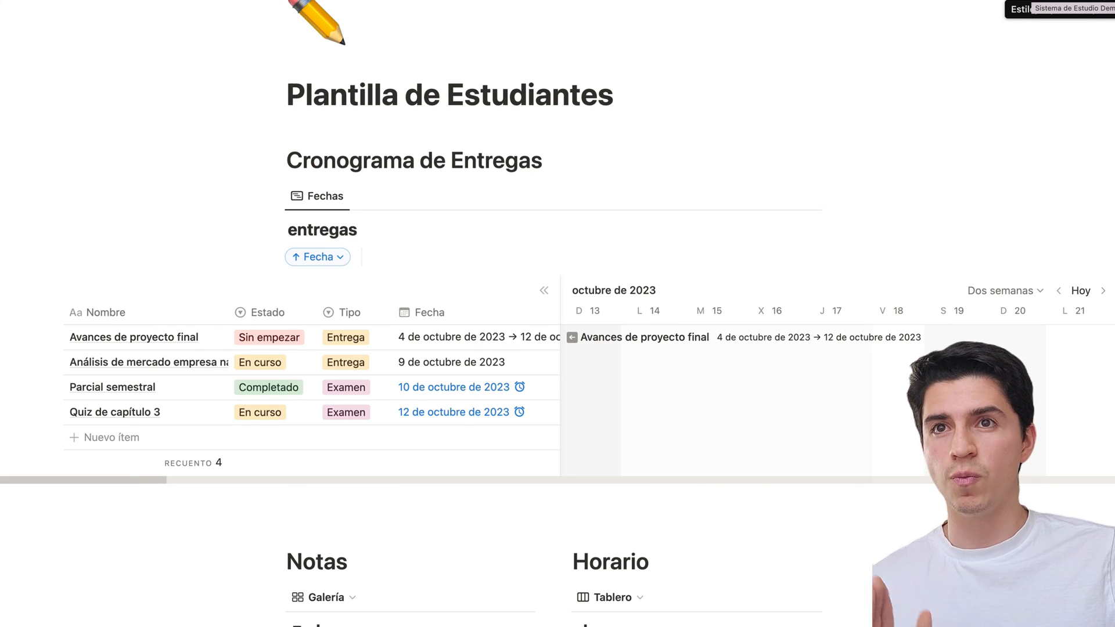
left_click(1106, 3)
left_click(1086, 116)
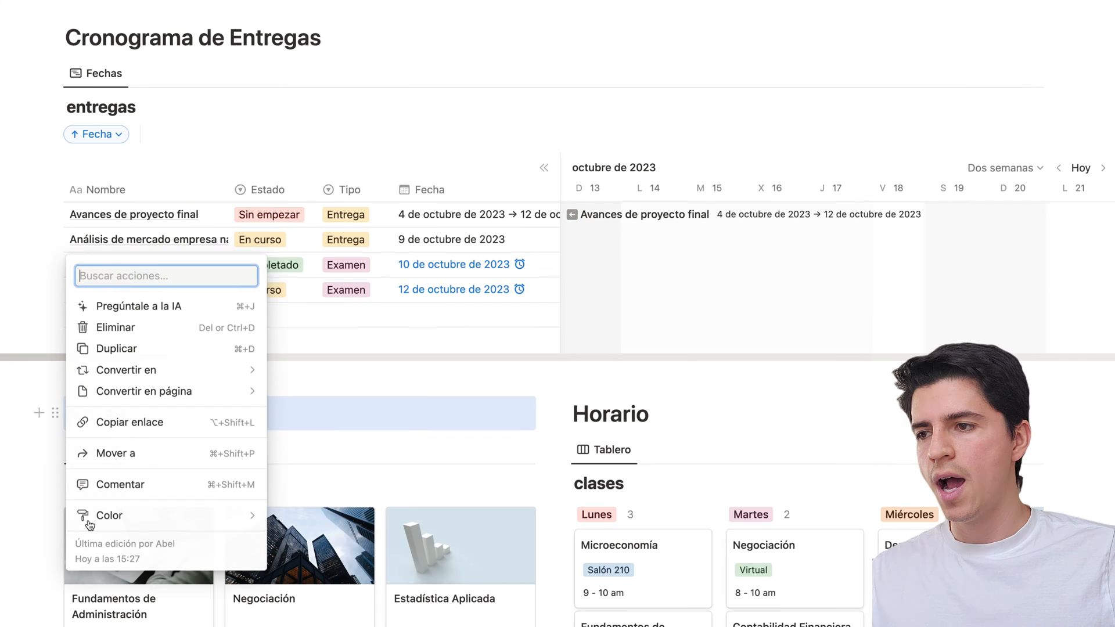
Give the Notas heading a green background and the Horario heading a blue background.
mouse_move(122, 524)
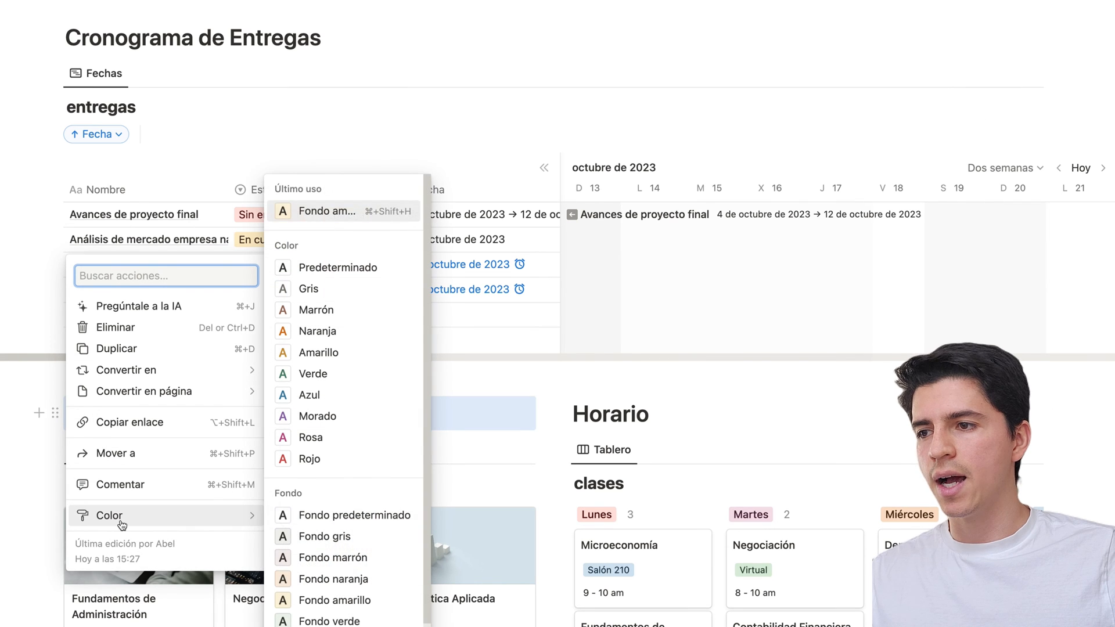
left_click(353, 623)
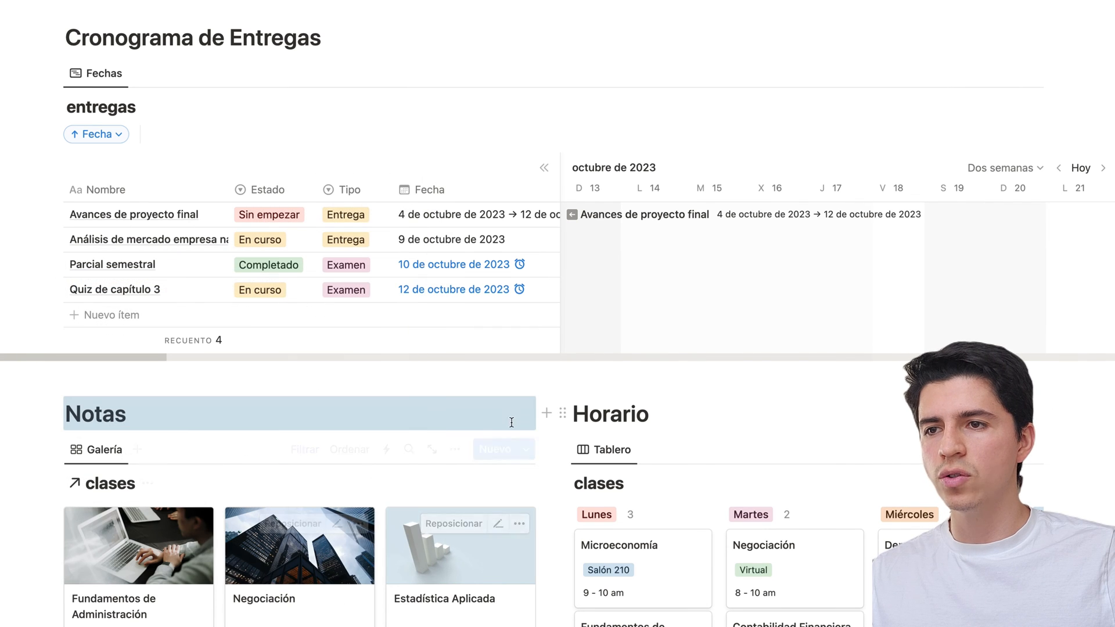
left_click(561, 414)
mouse_move(511, 516)
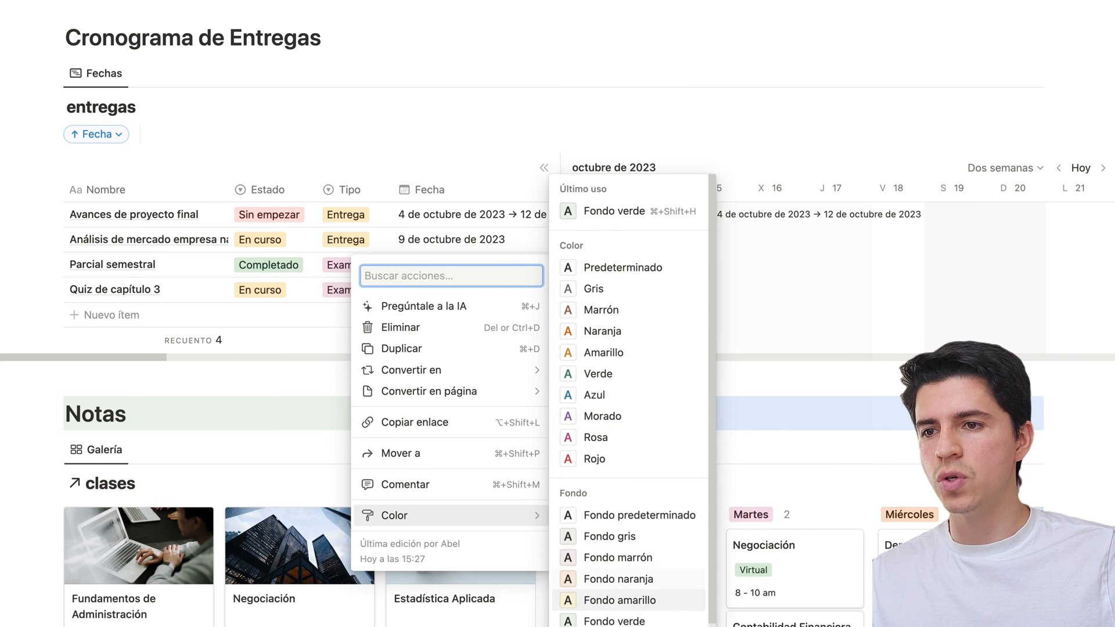
left_click(604, 621)
Apply a green background to the Cronograma de Entregas heading.
left_click(52, 38)
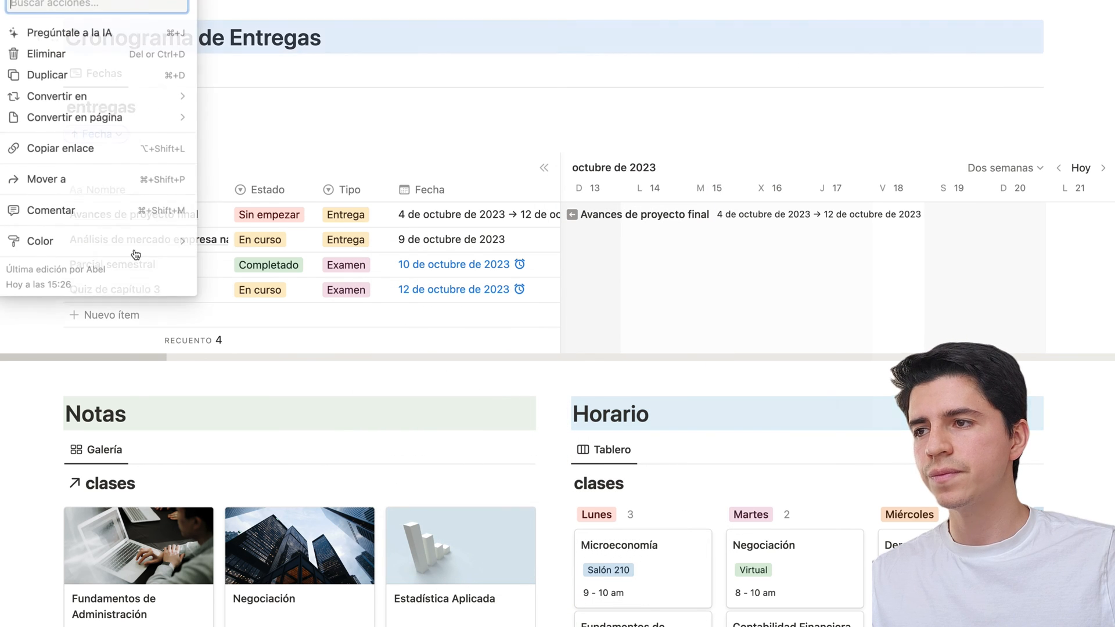
mouse_move(98, 241)
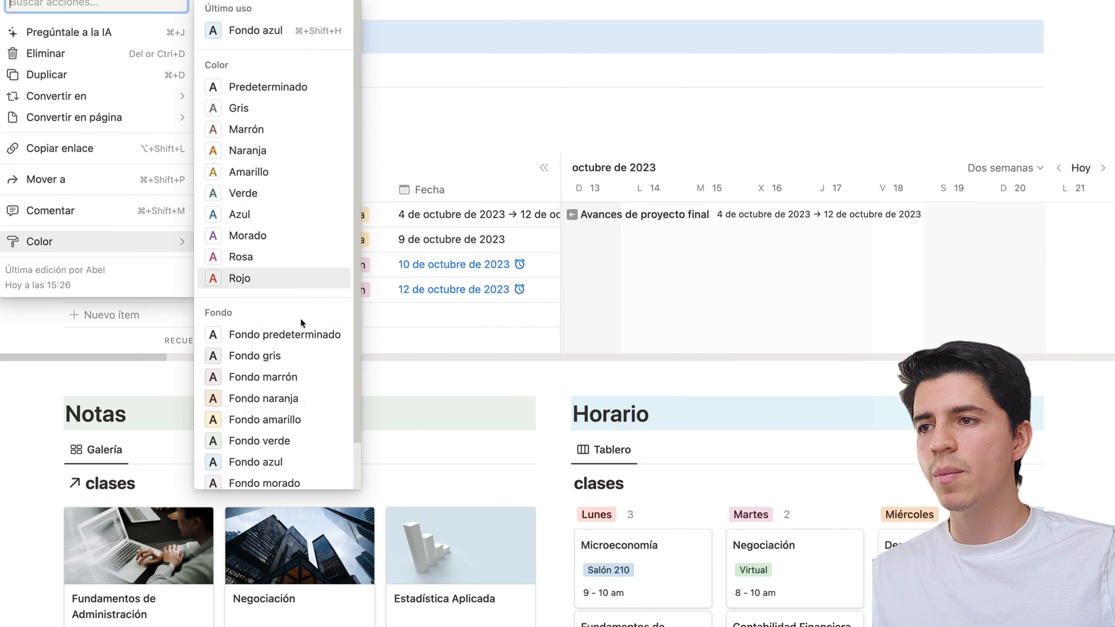
left_click(301, 446)
scroll(688, 136, "up", 2)
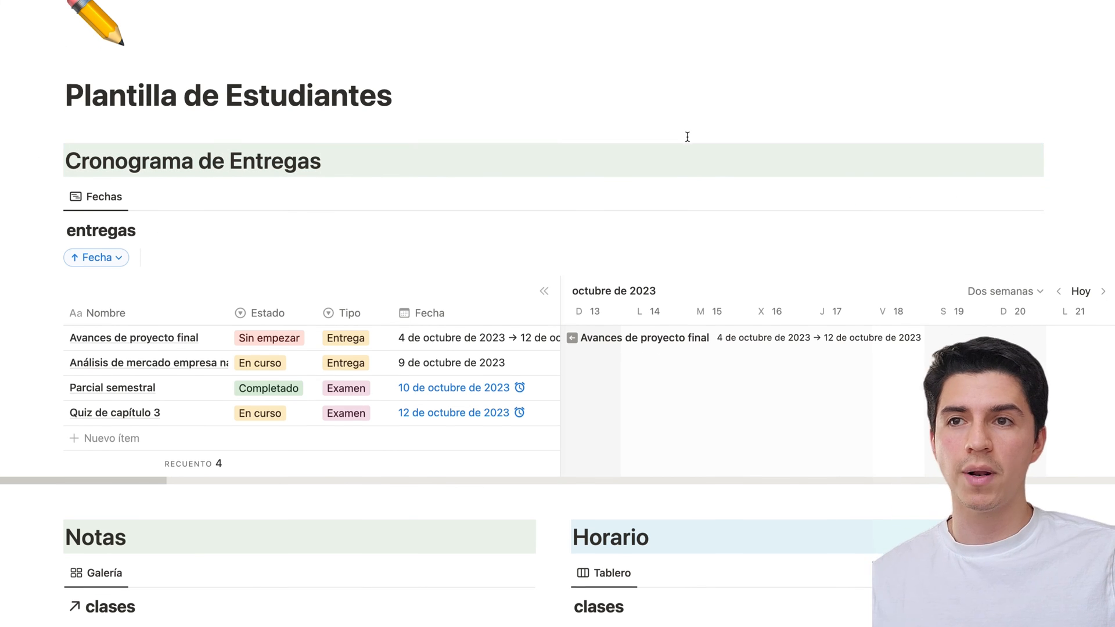
Open the Contabilidad Financiera card from the notes gallery, expand Clase 1 - Introducción and review the page's properties, notes and pending tasks.
scroll(673, 168, "down", 5)
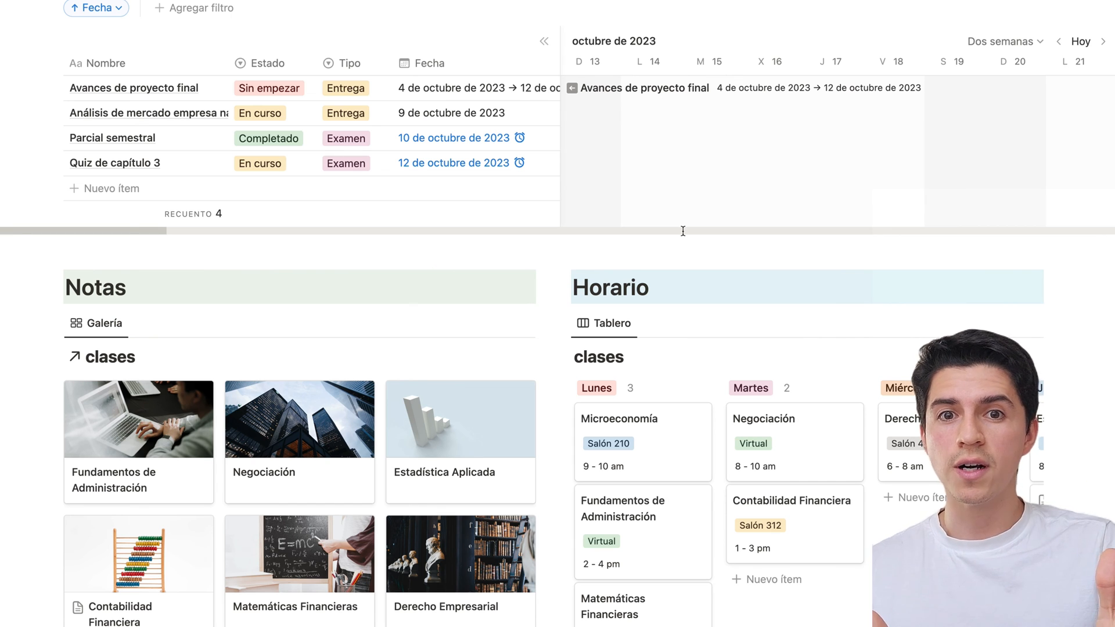
scroll(302, 377, "down", 2)
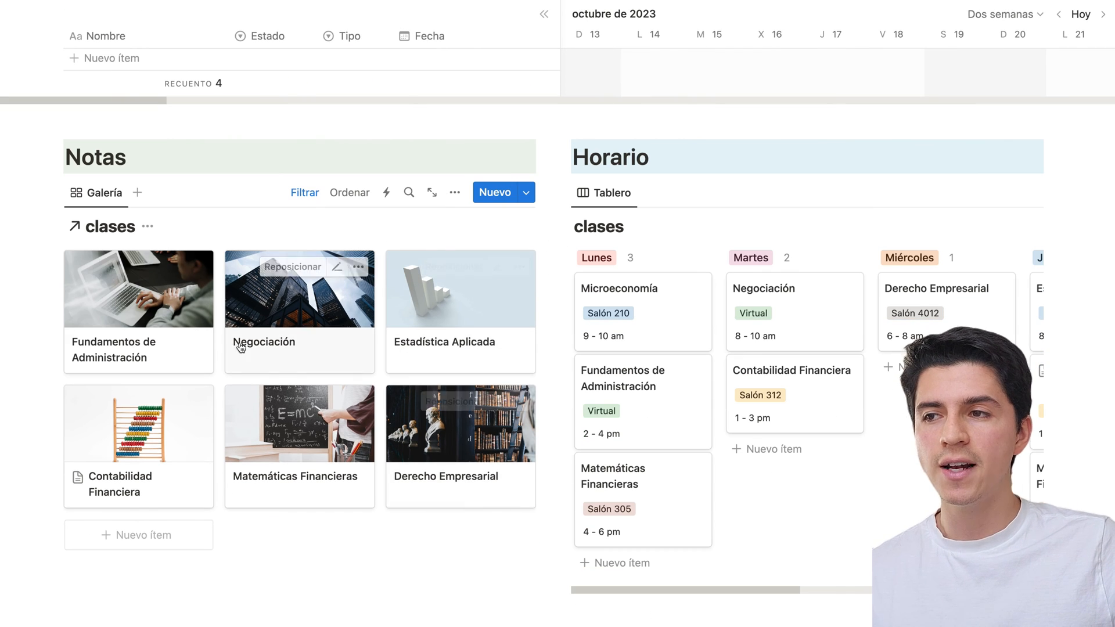
left_click(172, 434)
scroll(482, 401, "down", 3)
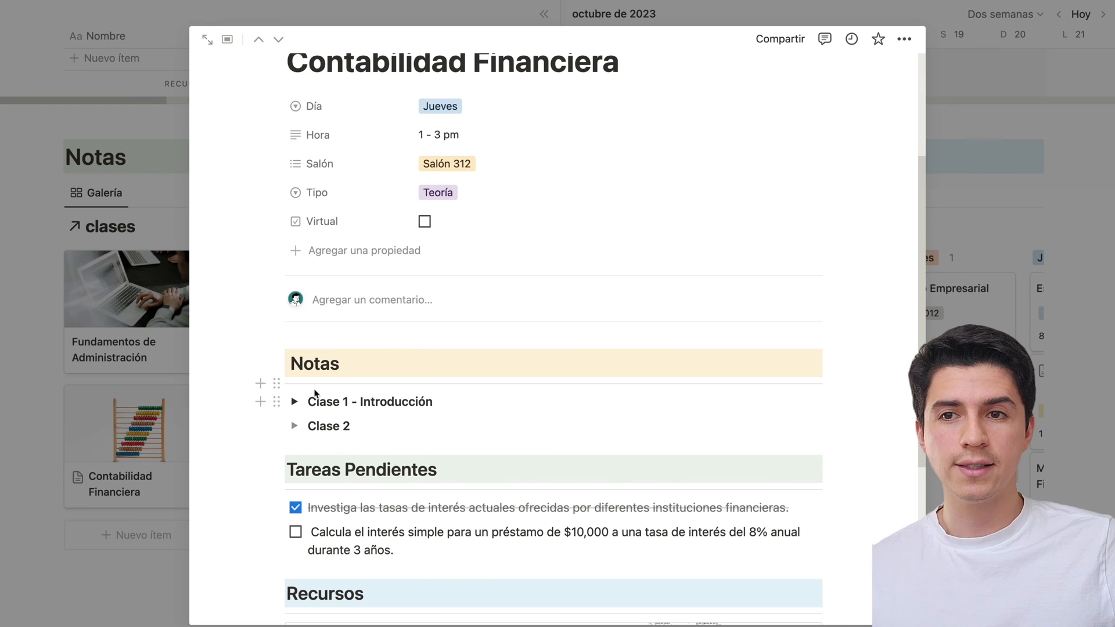
left_click(295, 402)
scroll(300, 435, "down", 5)
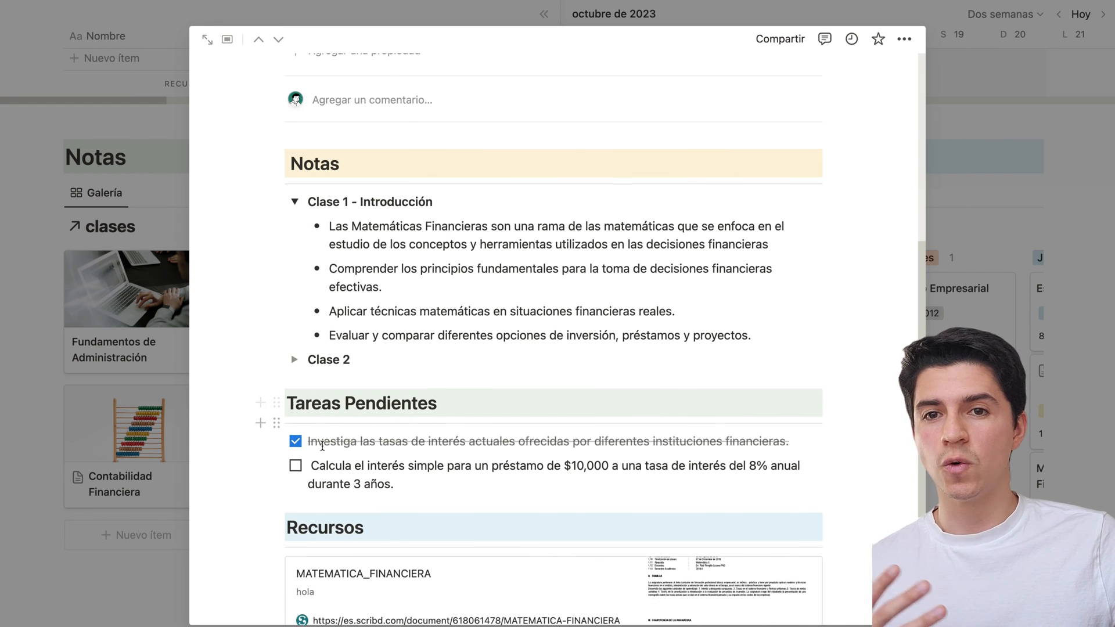
scroll(354, 472, "up", 5)
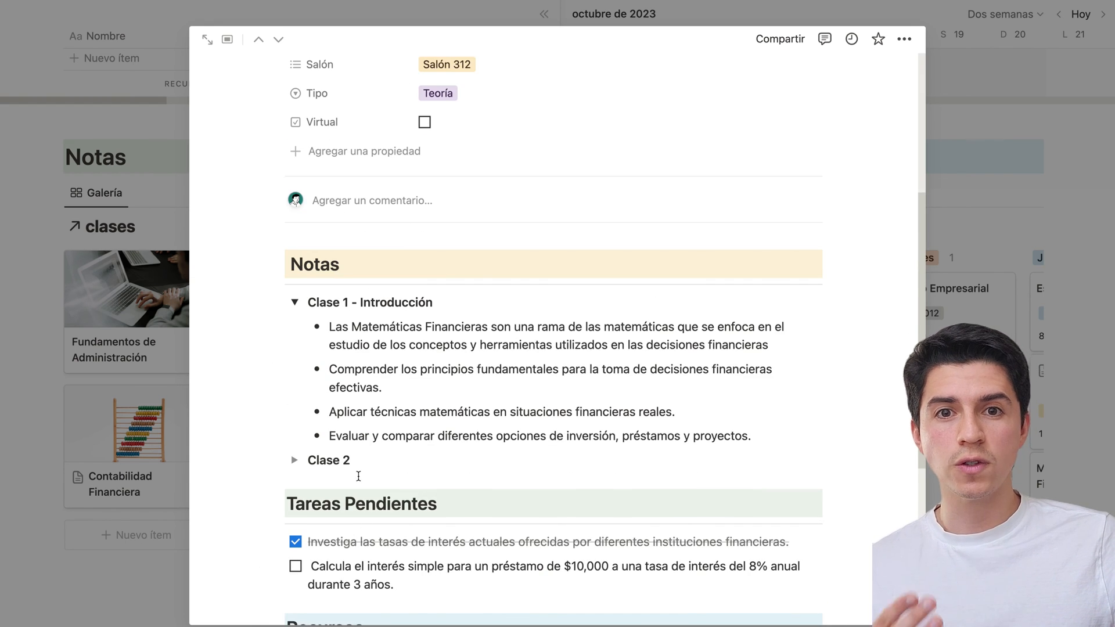
scroll(371, 499, "up", 2)
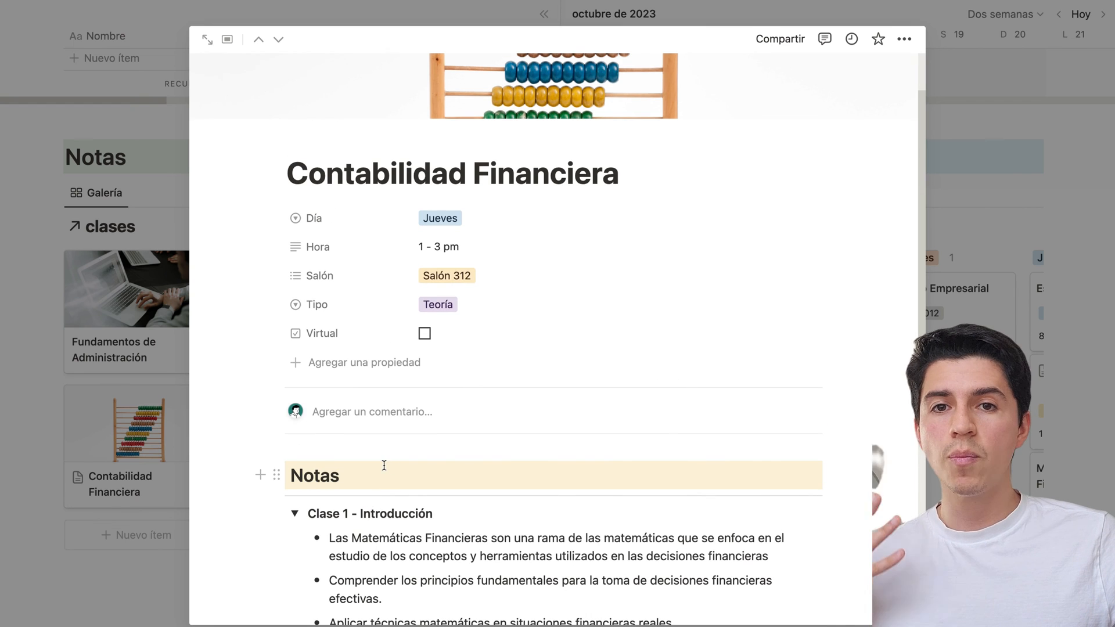
left_click(156, 368)
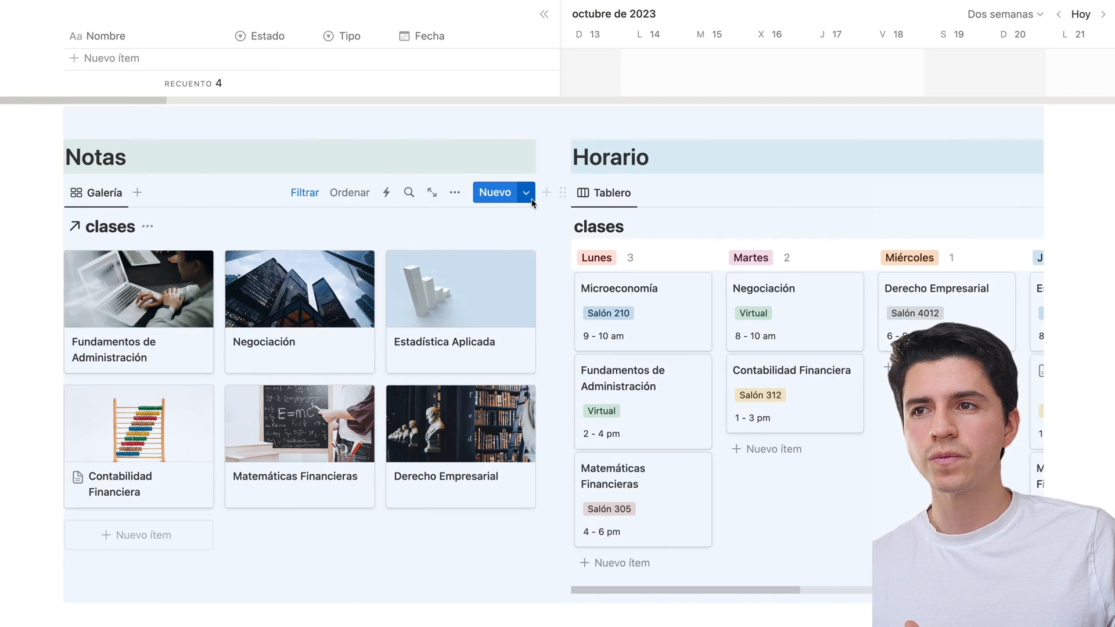
Open the default Nueva clase template of the clases database for editing.
left_click(526, 193)
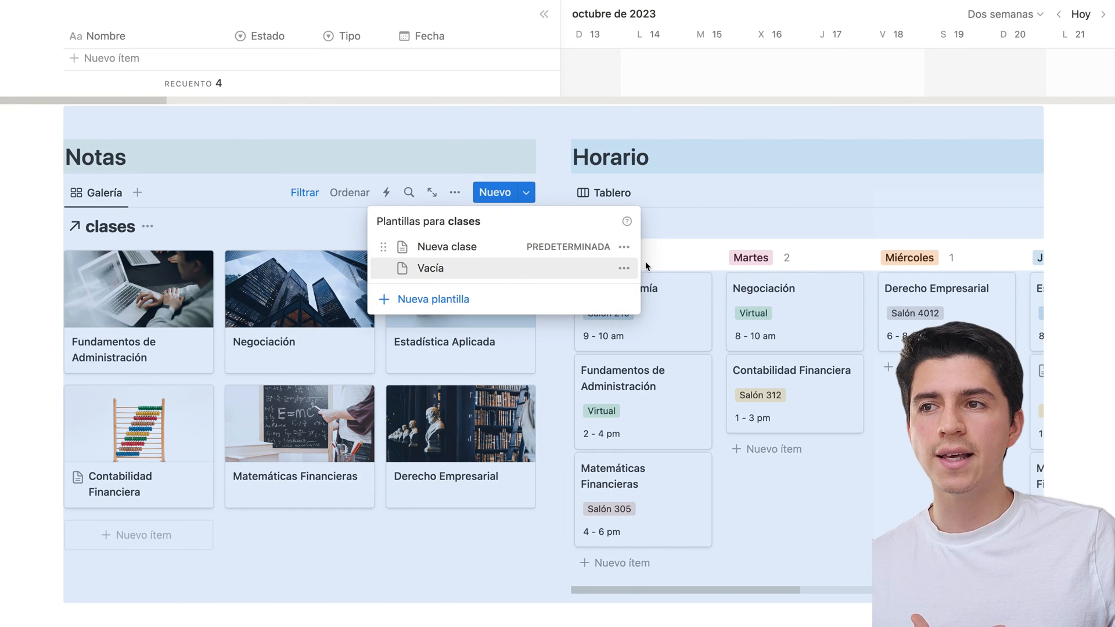
left_click(626, 248)
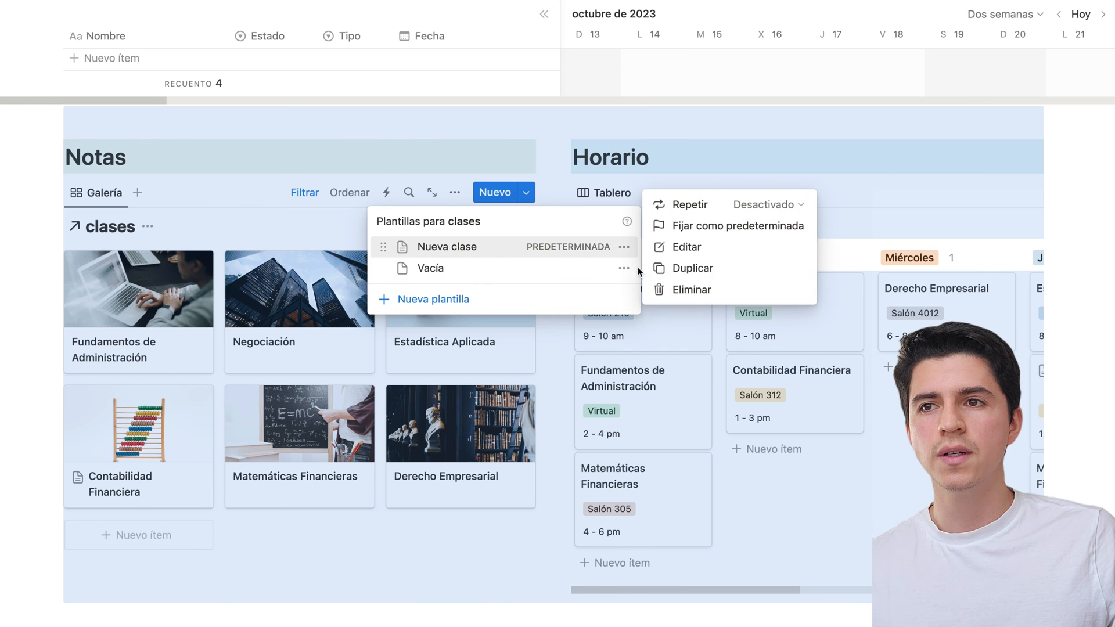
left_click(700, 248)
scroll(592, 344, "down", 2)
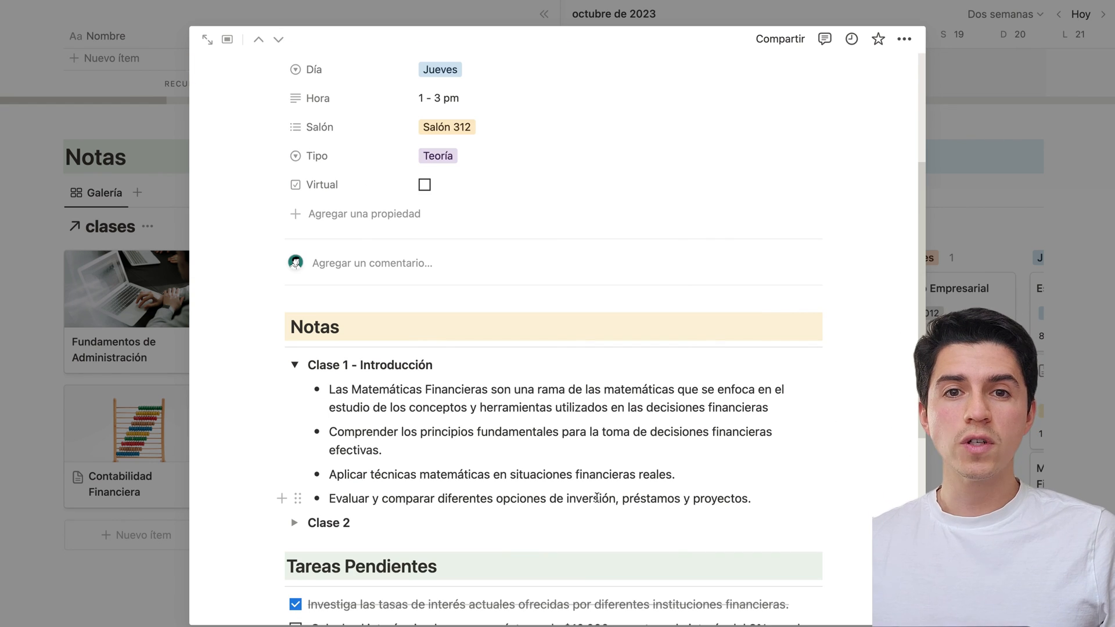
Review the Notas, Tareas Pendientes and Recursos sections of Contabilidad Financiera, and look over the layout of the Plantilla de Estudiantes page.
scroll(691, 390, "down", 5)
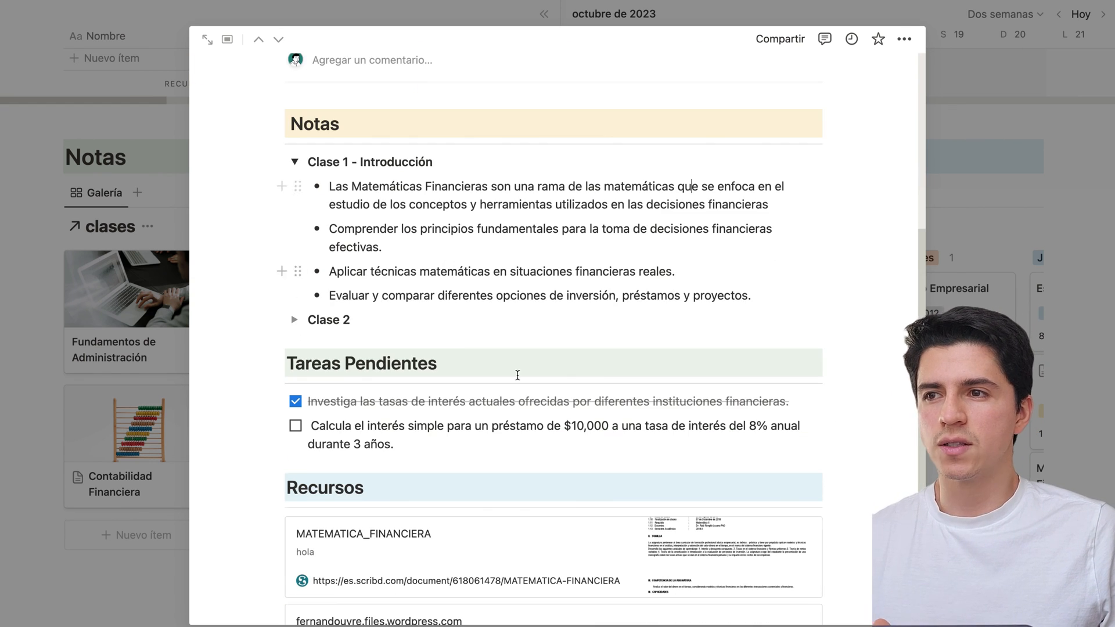
scroll(350, 425, "up", 2)
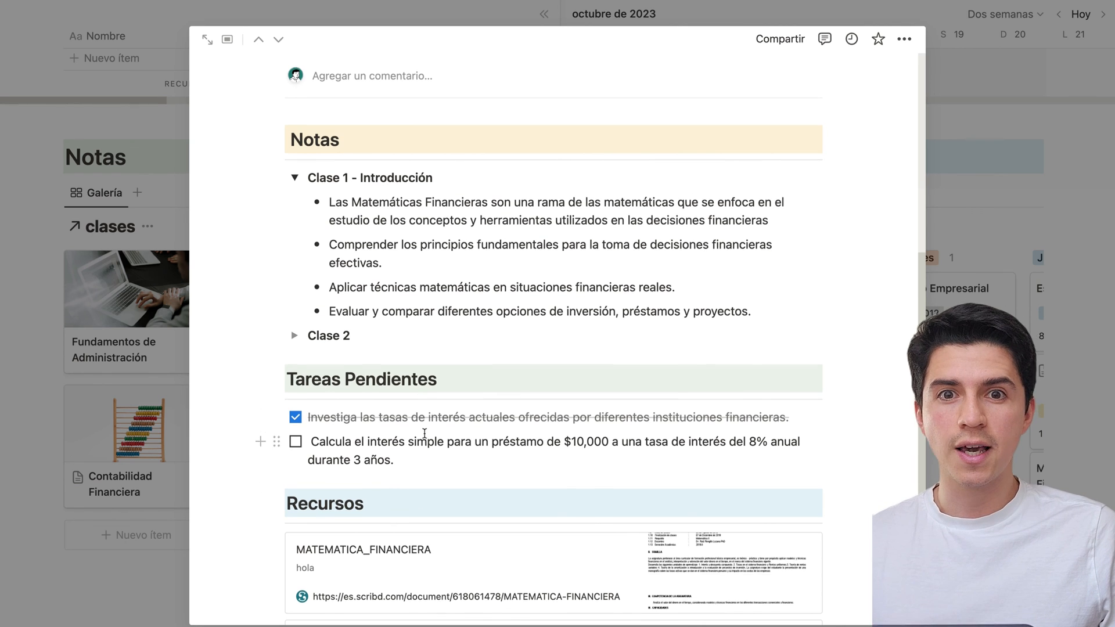
scroll(432, 411, "up", 2)
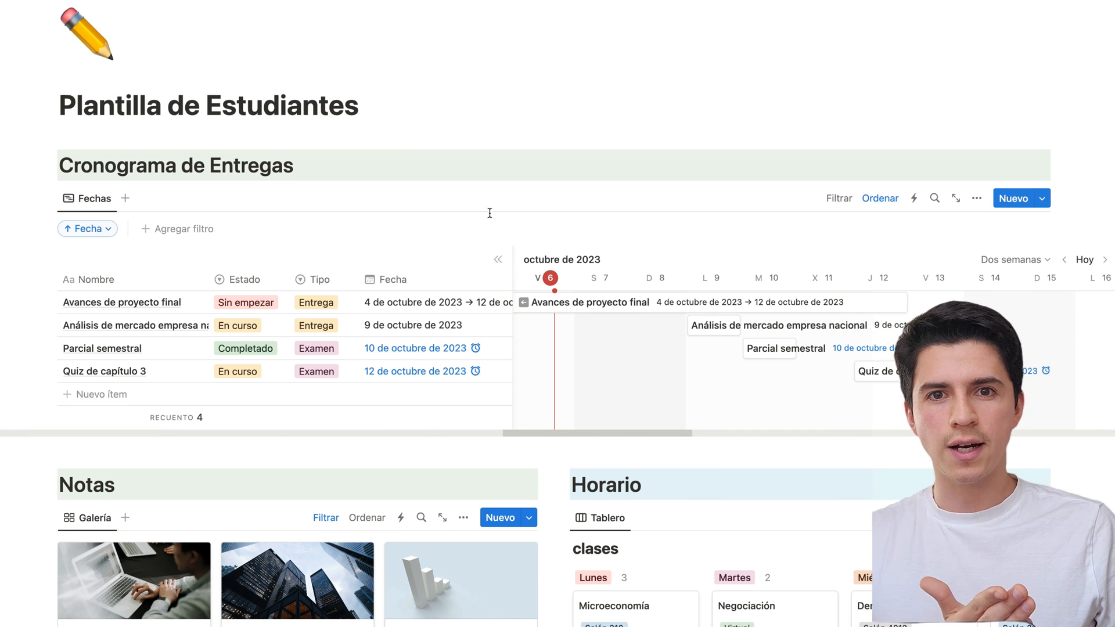
scroll(488, 207, "down", 3)
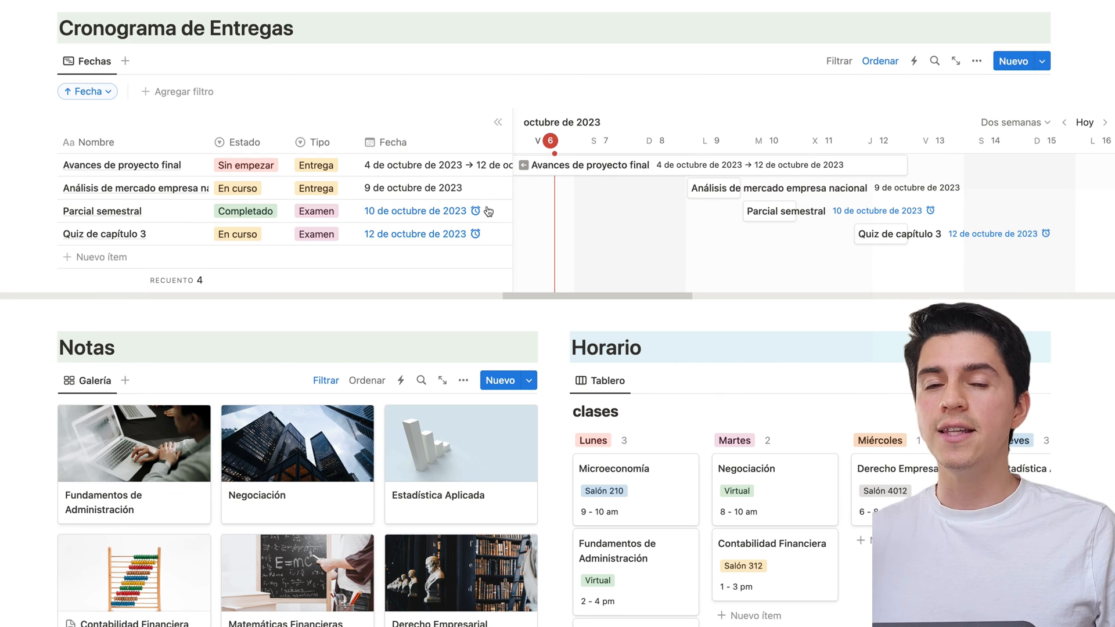
scroll(488, 211, "up", 1)
scroll(473, 201, "down", 1)
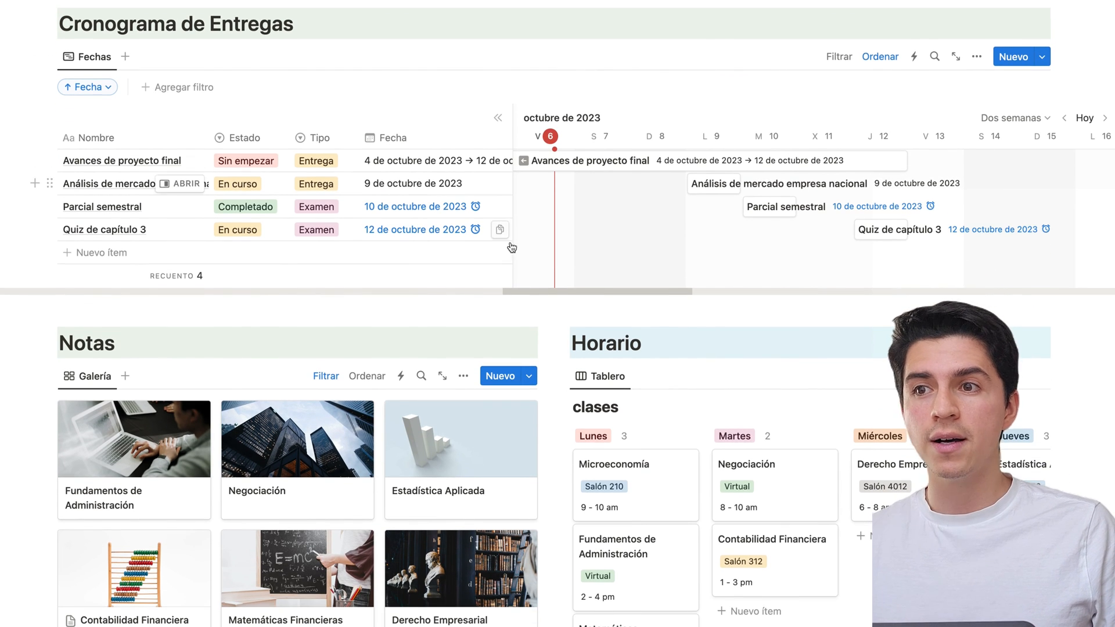
scroll(667, 318, "up", 3)
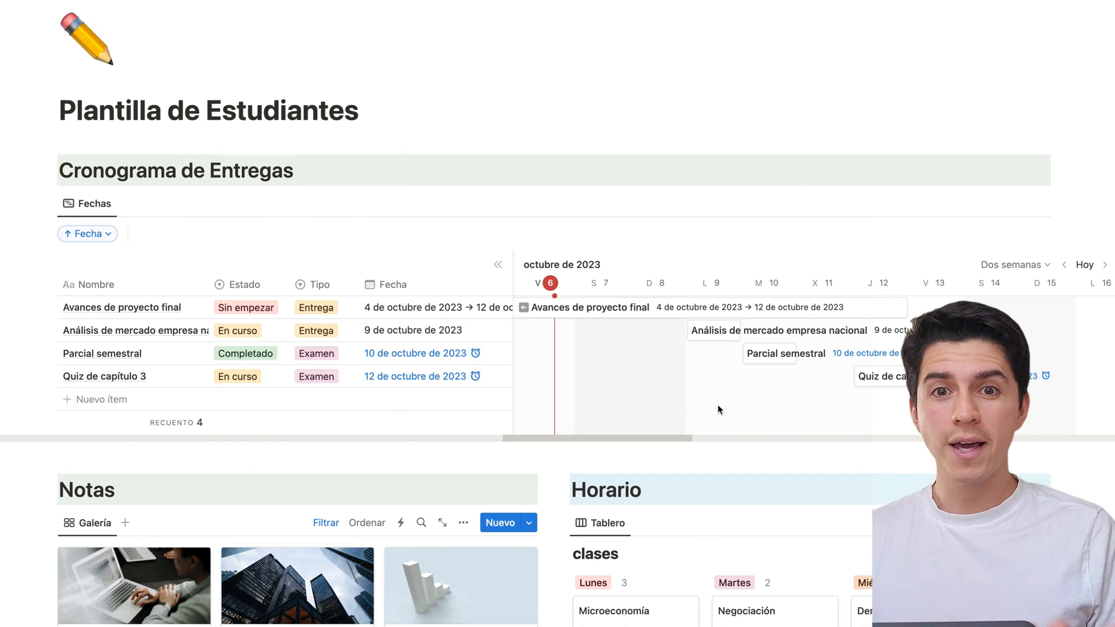